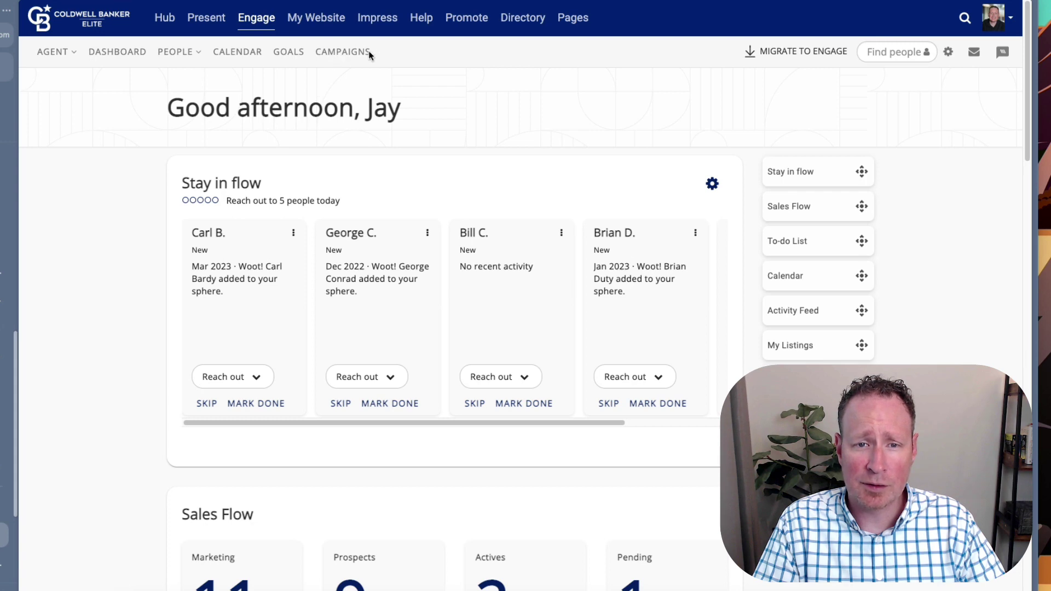
Step: Open the Campaigns area and look over E-Blasts and Neighborhood News, then review the full My Campaigns list
click(339, 54)
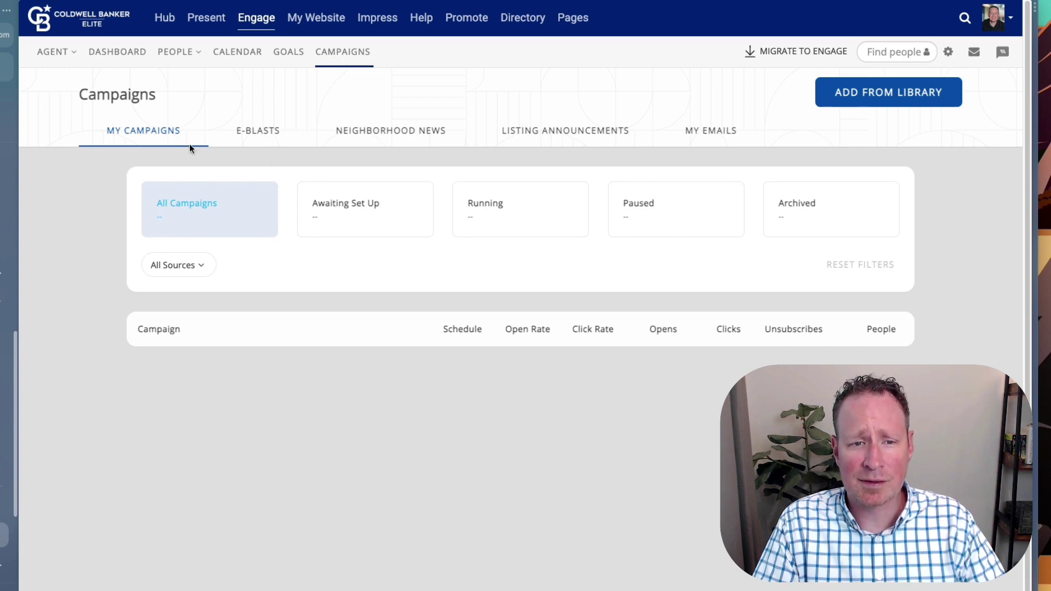
click(141, 133)
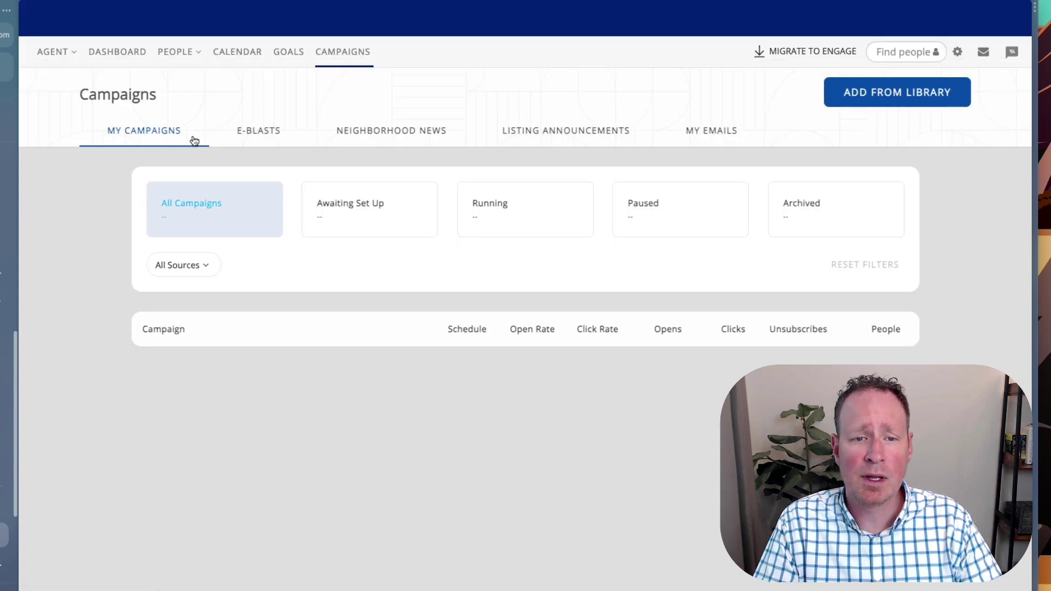
click(257, 133)
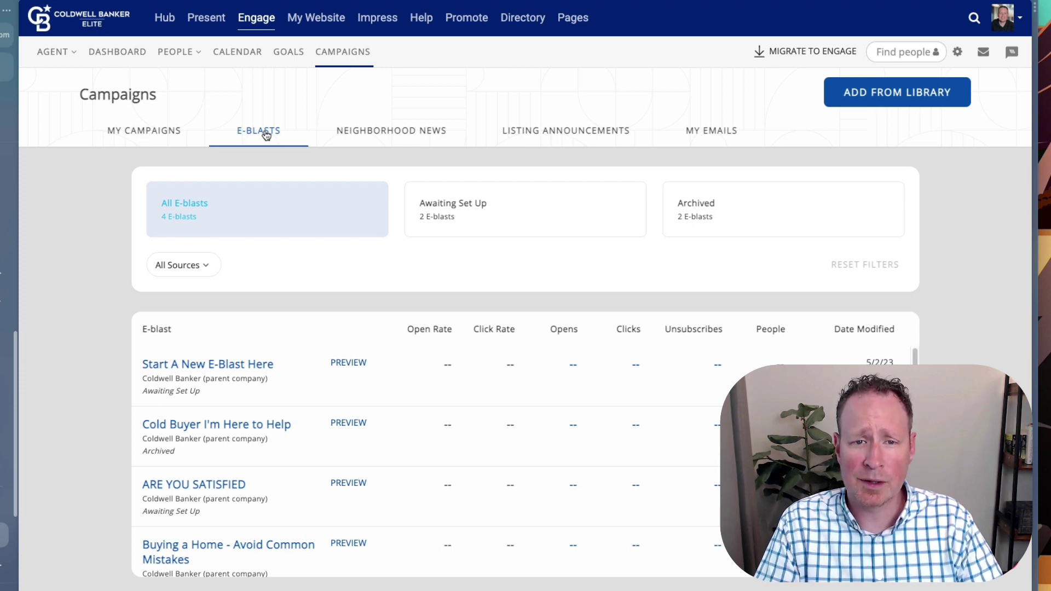
click(390, 134)
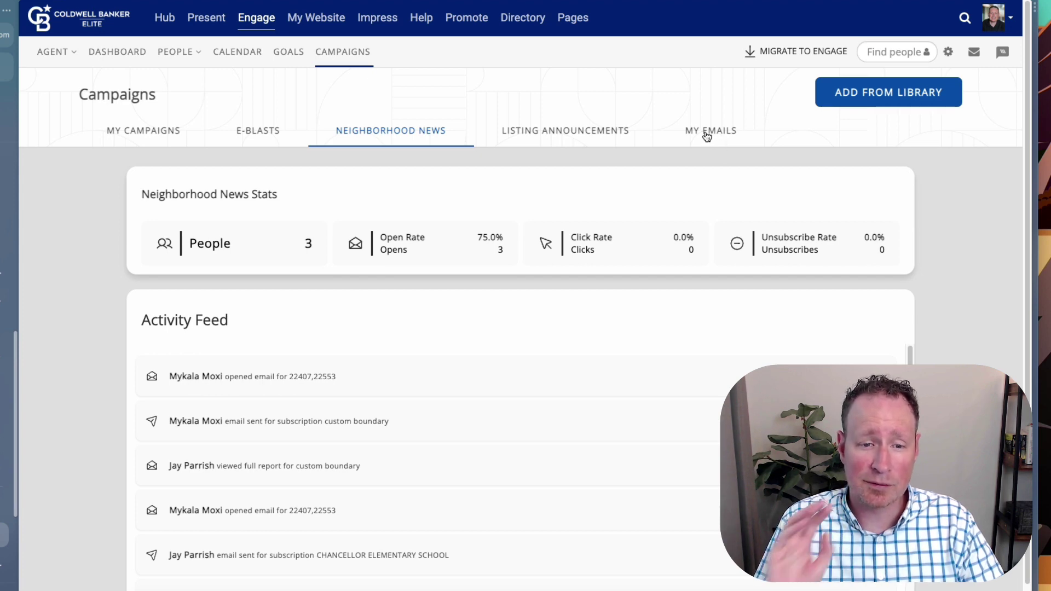
click(135, 131)
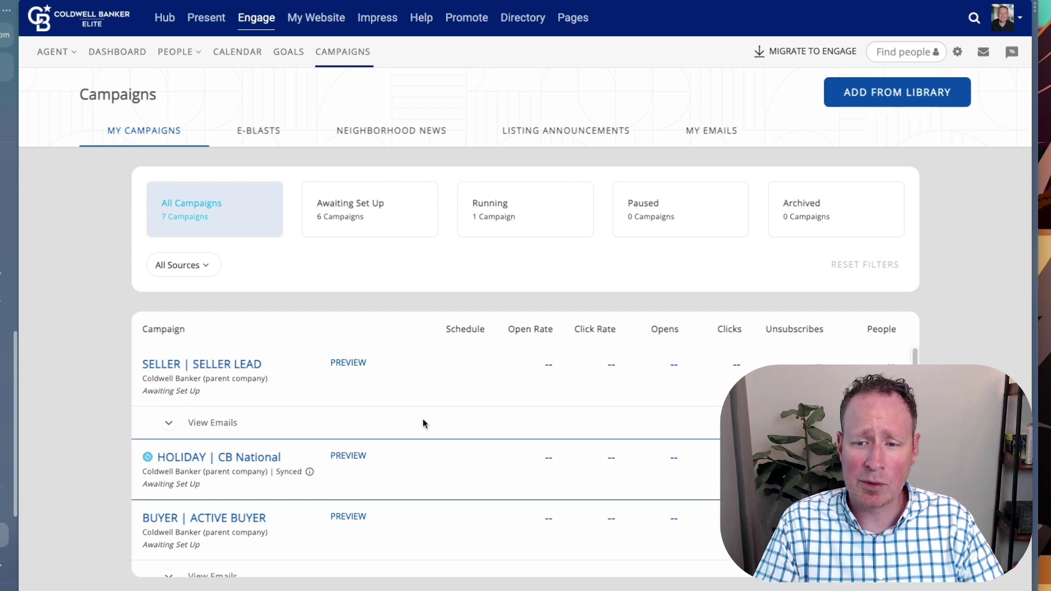
scroll(427, 418, down, 4)
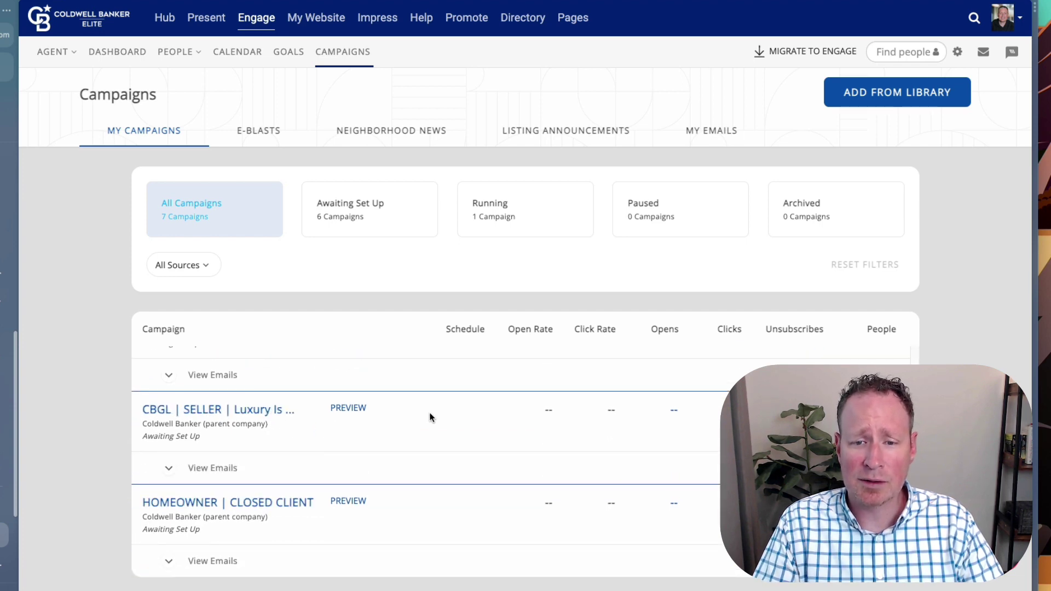
scroll(438, 415, up, 4)
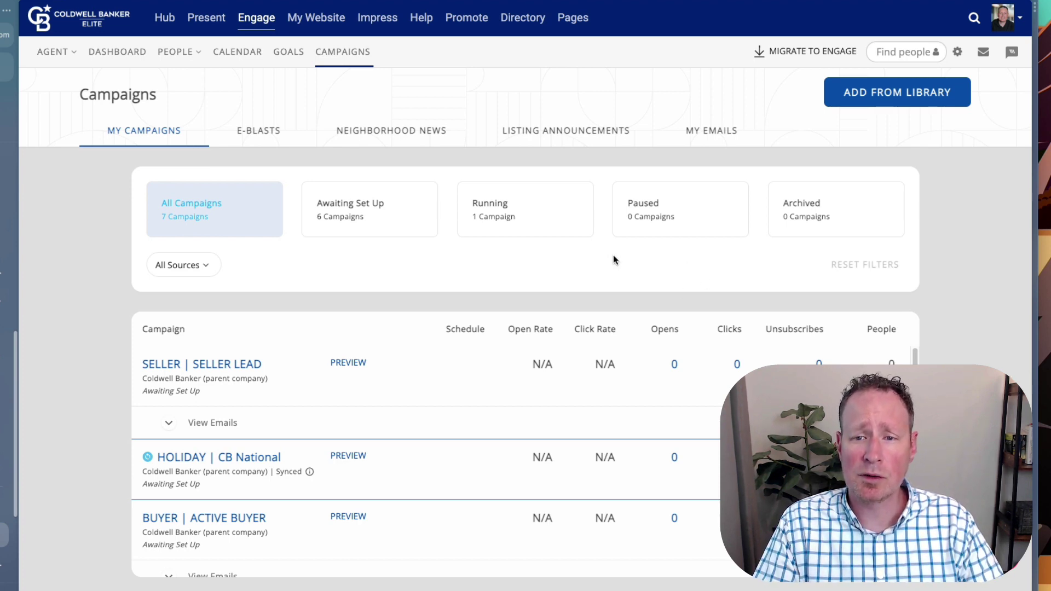
Step: Open the content library and browse the available drip campaigns down to the homeowner and FSBO seller ones
click(883, 97)
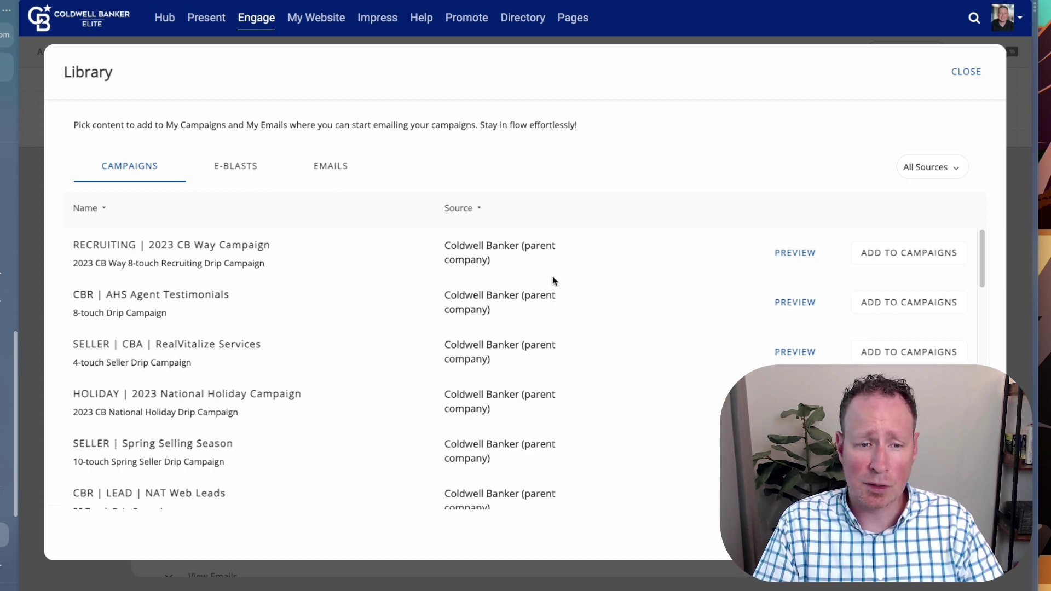
scroll(265, 284, down, 1)
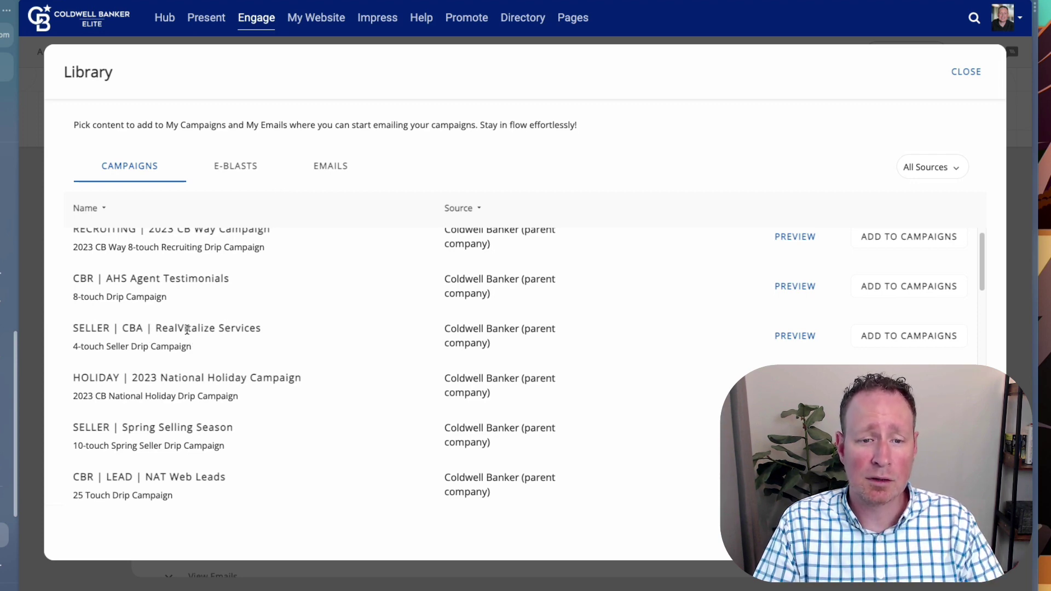
scroll(240, 330, down, 1)
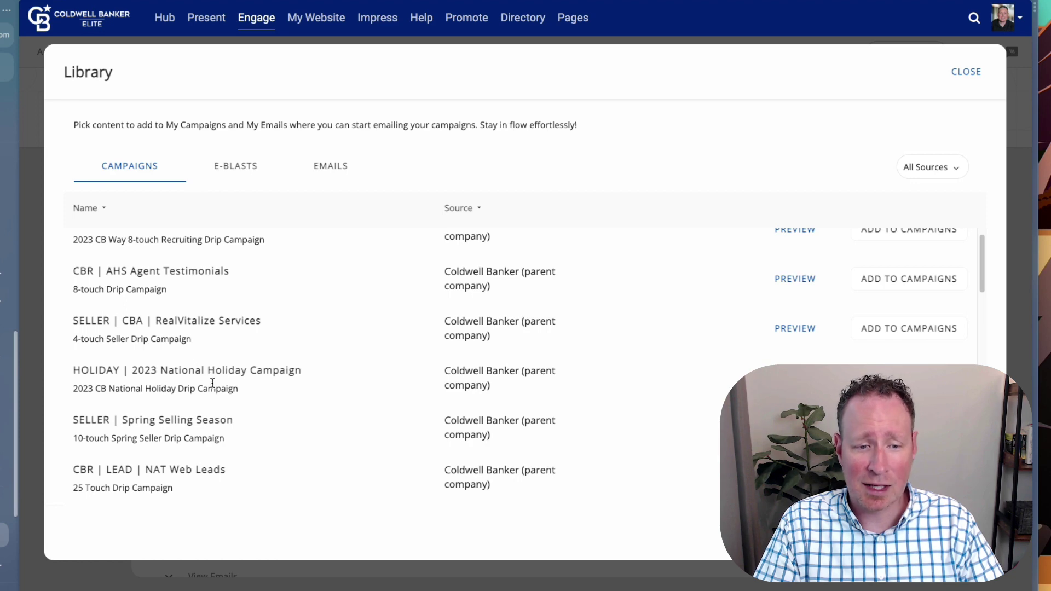
scroll(211, 390, down, 2)
scroll(216, 399, down, 5)
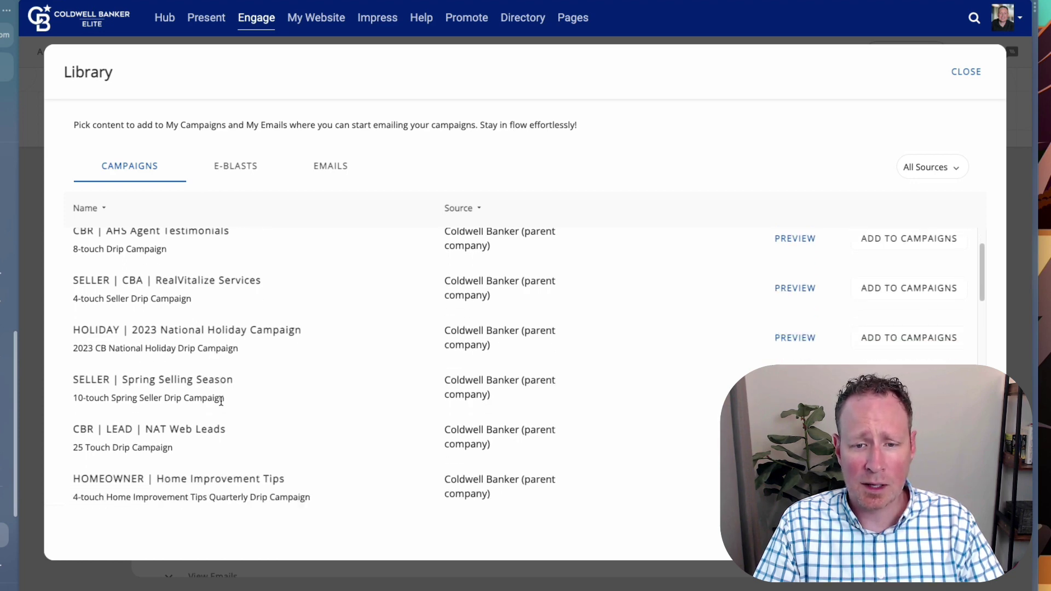
scroll(221, 406, down, 6)
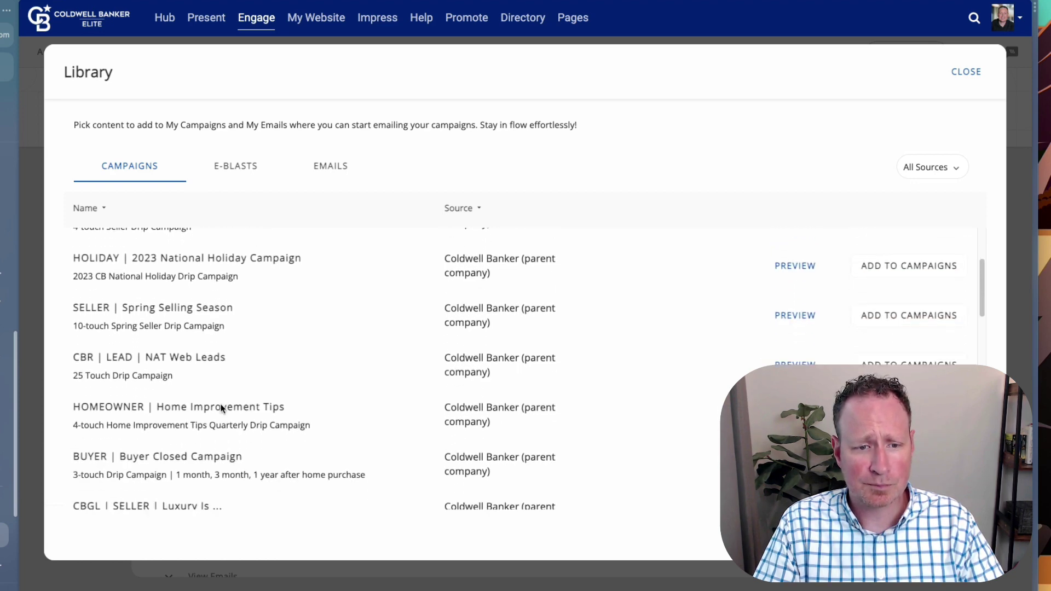
scroll(219, 406, down, 2)
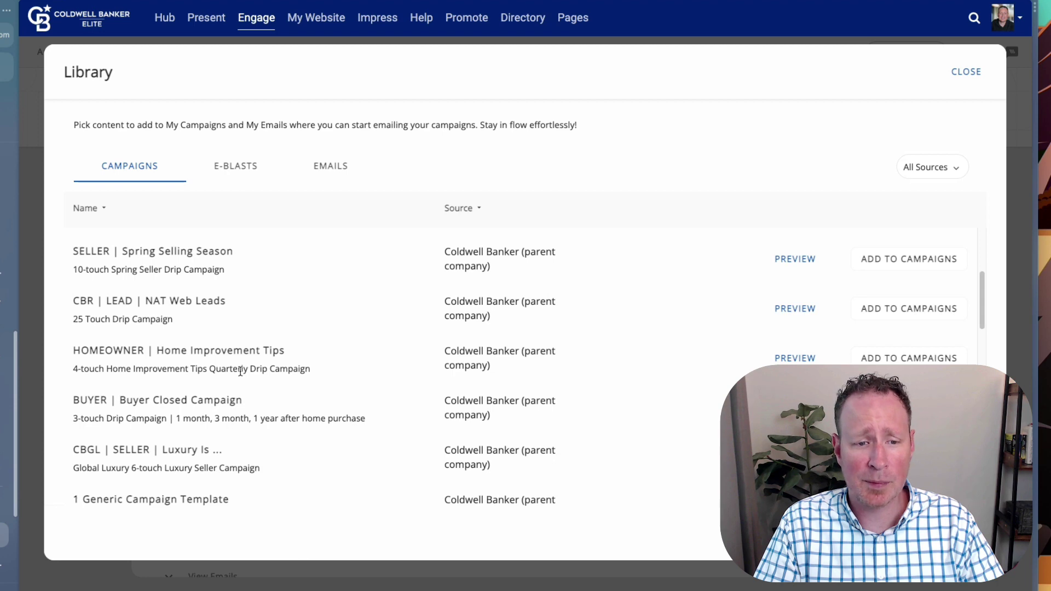
scroll(165, 367, down, 2)
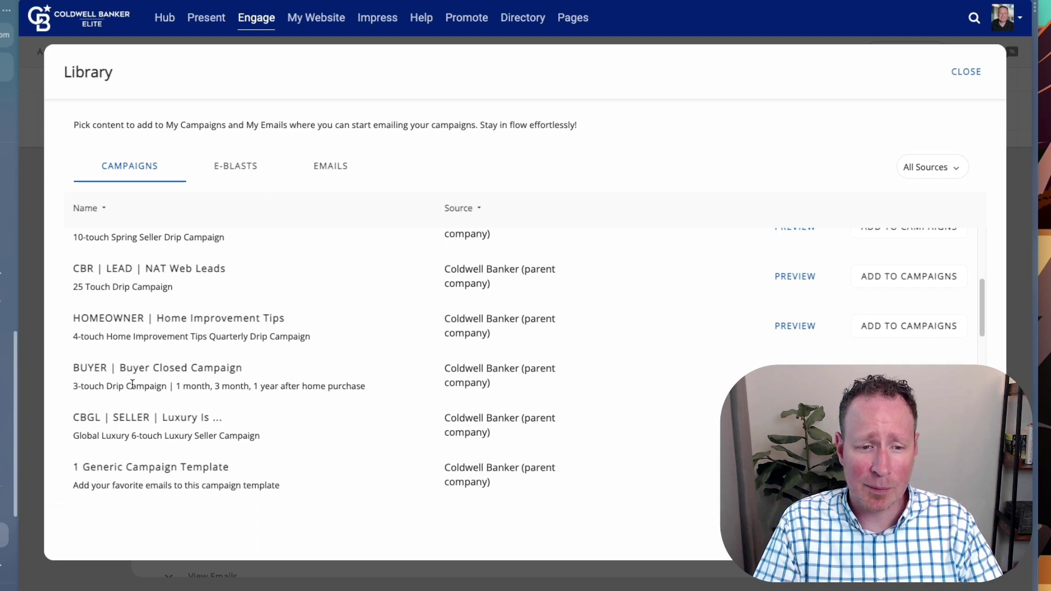
scroll(181, 376, down, 2)
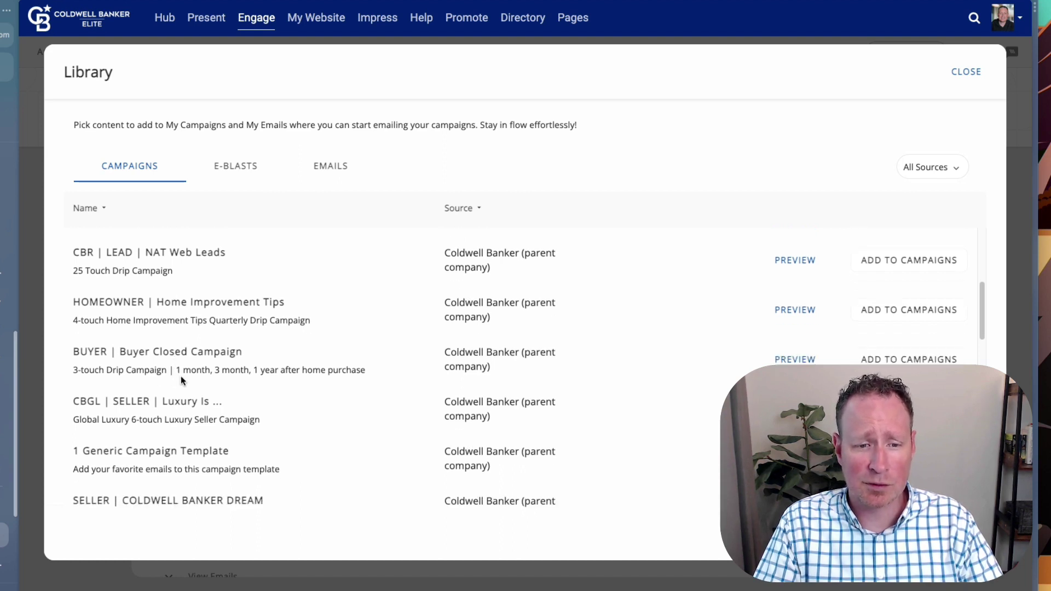
scroll(184, 396, down, 2)
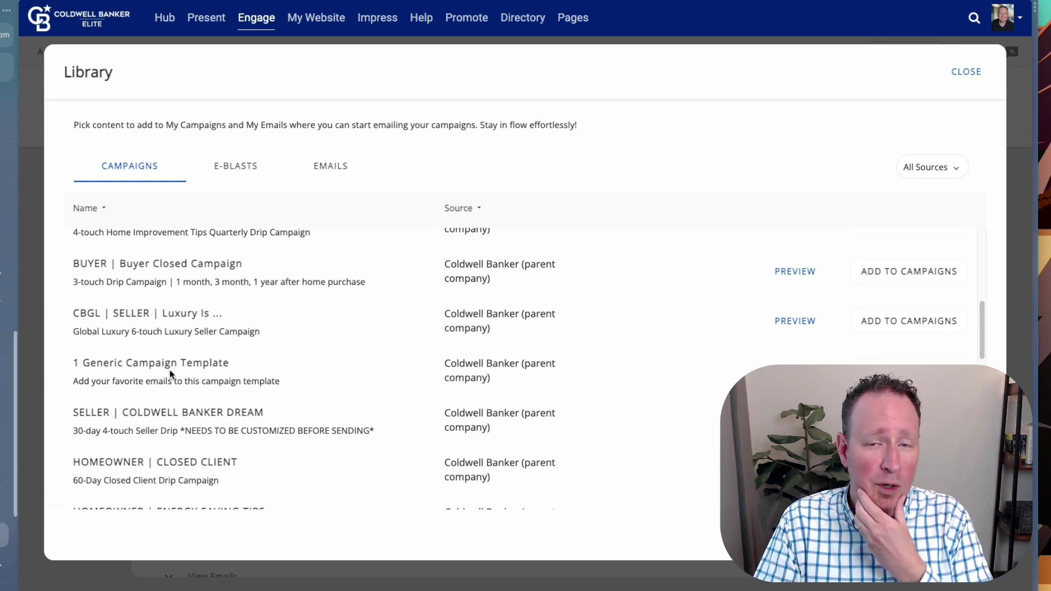
scroll(175, 377, down, 1)
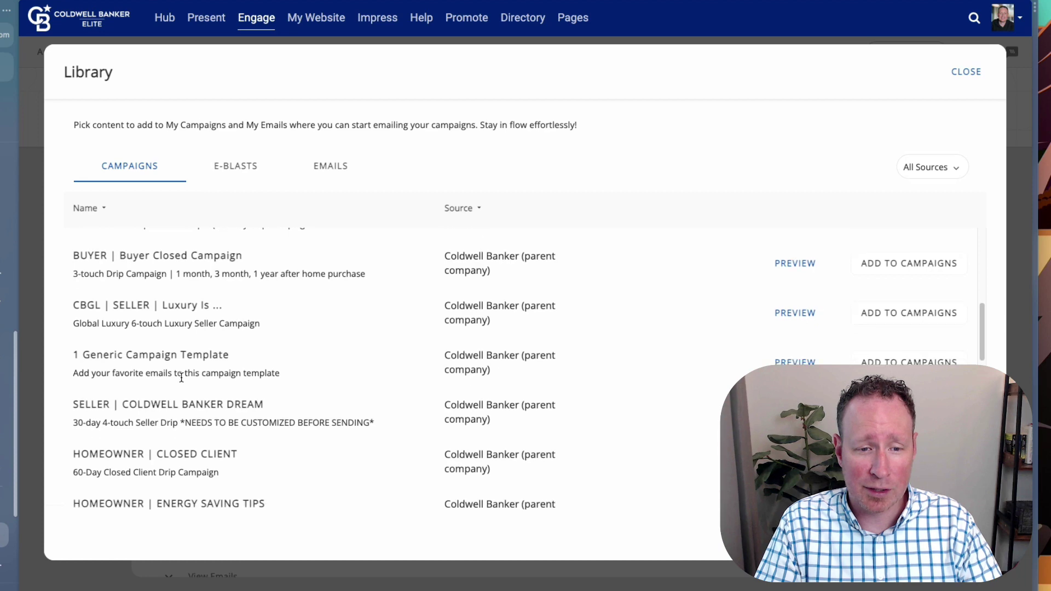
scroll(171, 388, down, 2)
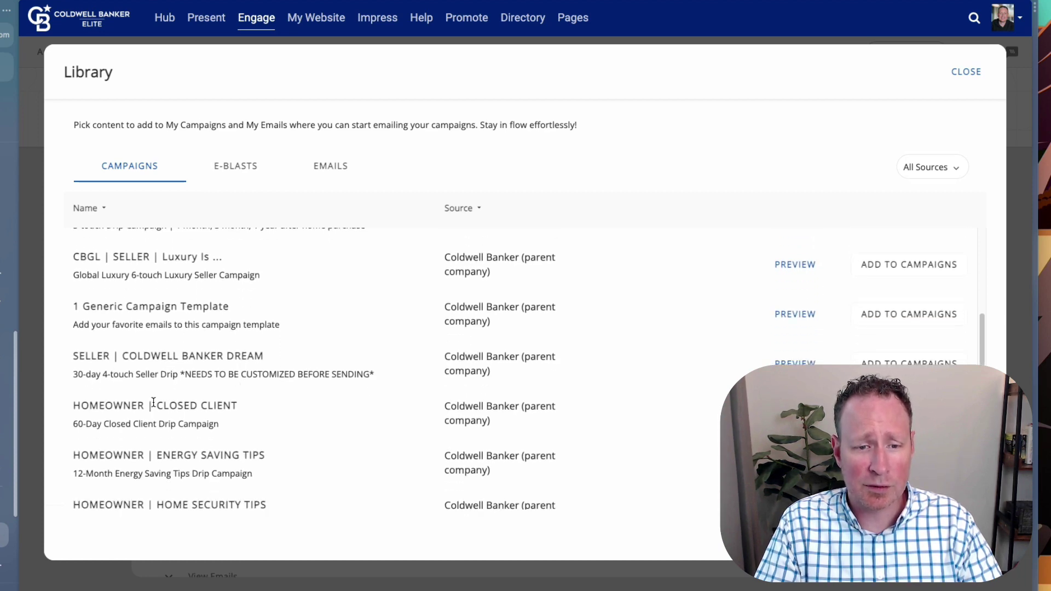
scroll(197, 403, down, 2)
scroll(198, 403, down, 3)
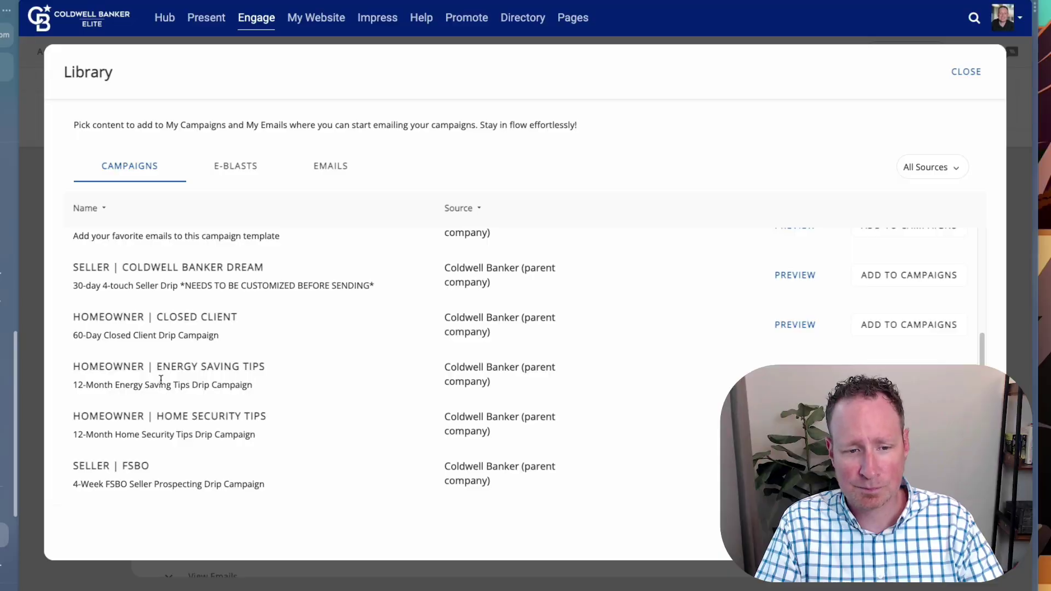
scroll(223, 378, down, 1)
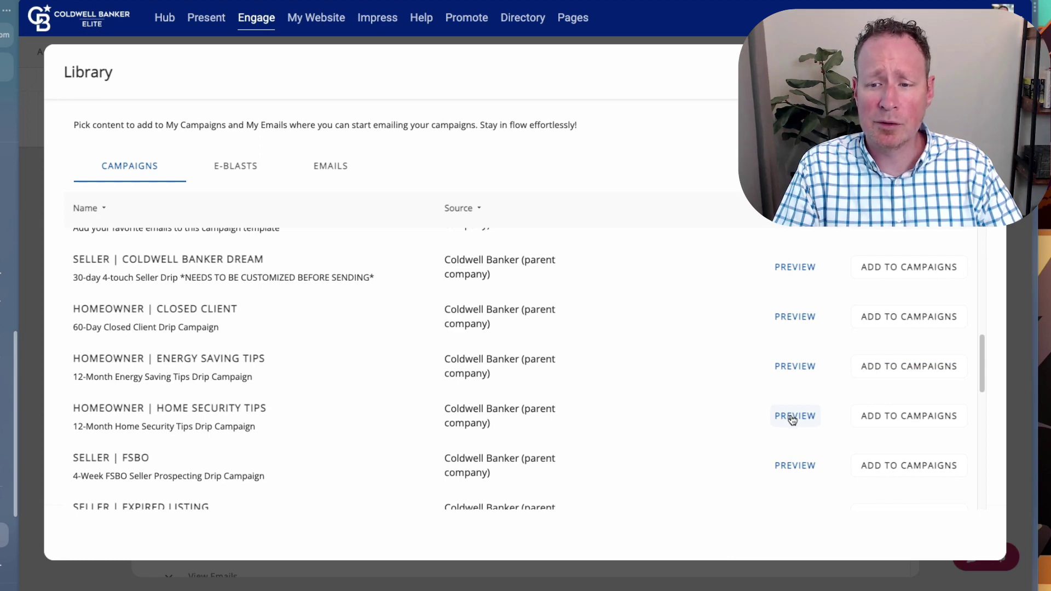
Step: Preview the HOMEOWNER | HOME SECURITY TIPS campaign and read through its first email
click(792, 417)
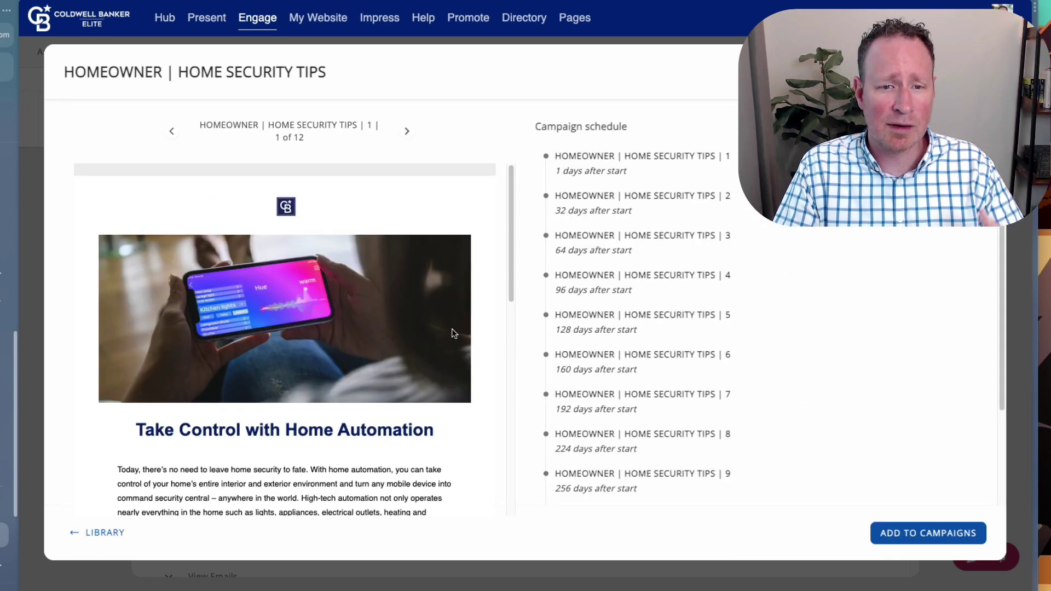
scroll(396, 333, down, 3)
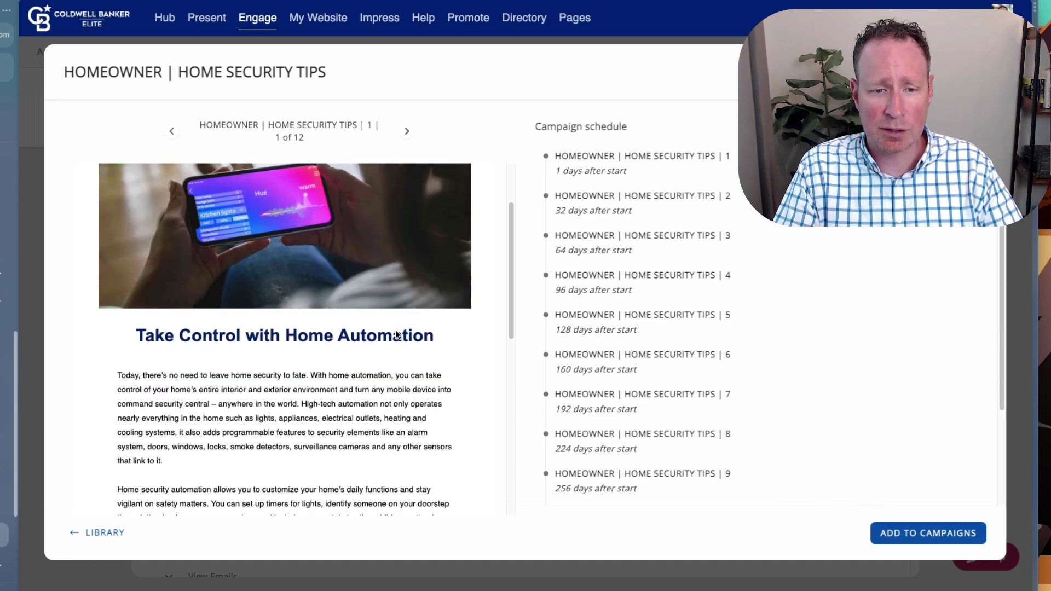
scroll(396, 332, down, 7)
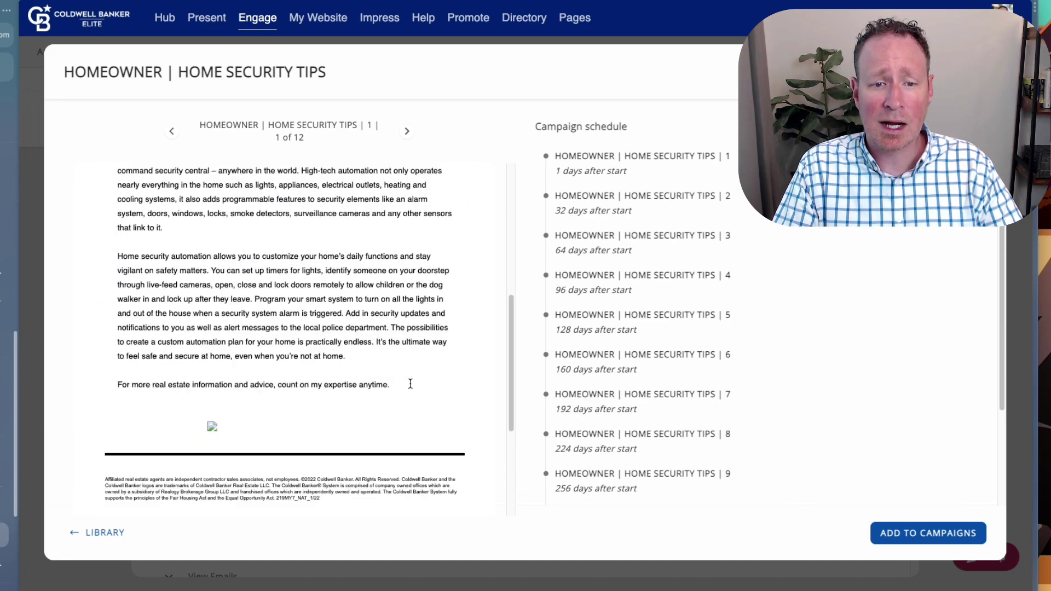
scroll(411, 383, up, 10)
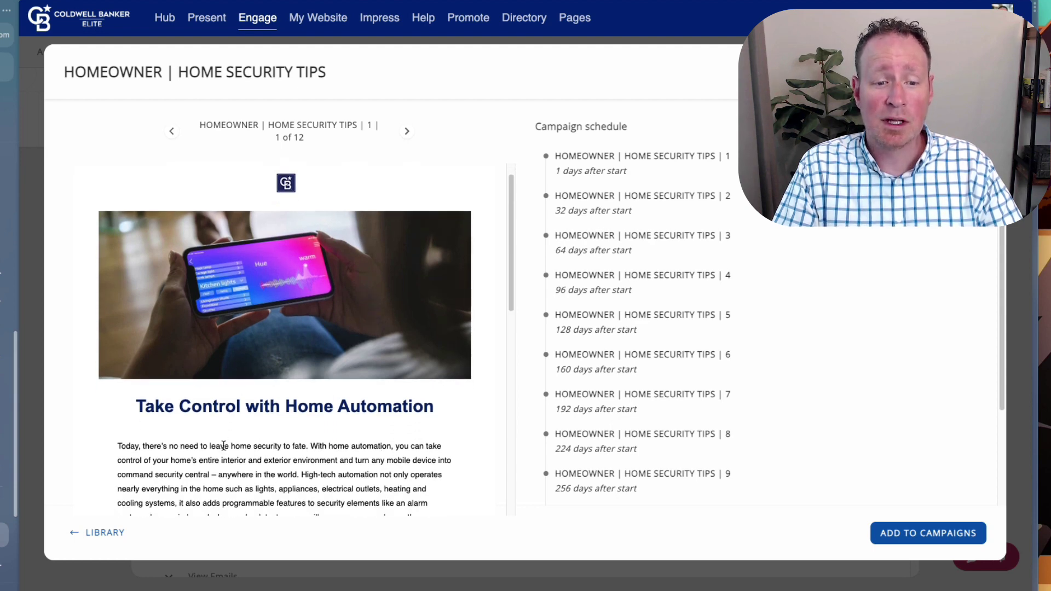
scroll(323, 443, down, 2)
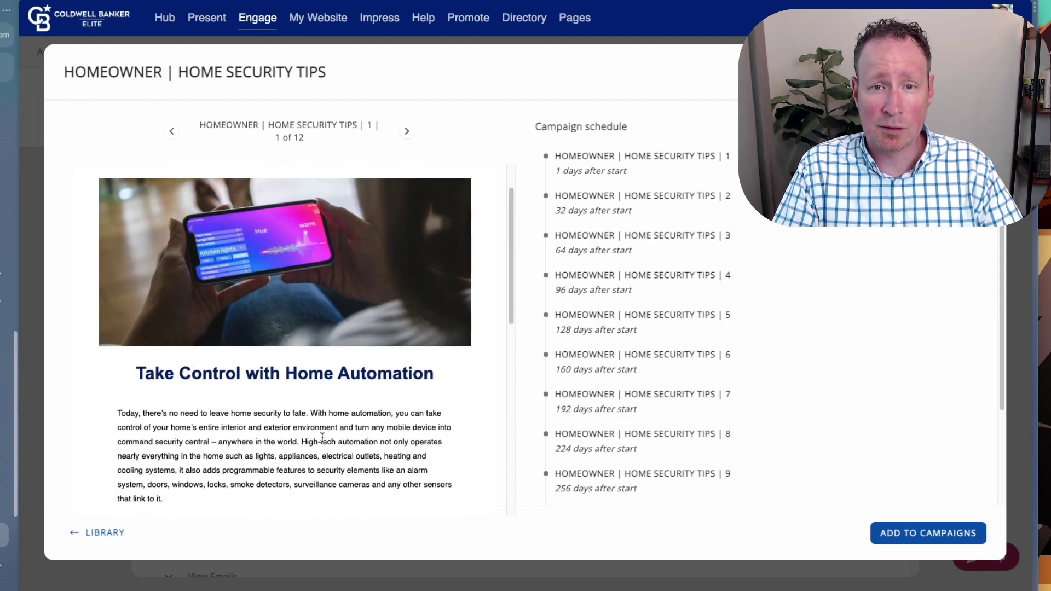
scroll(331, 337, up, 1)
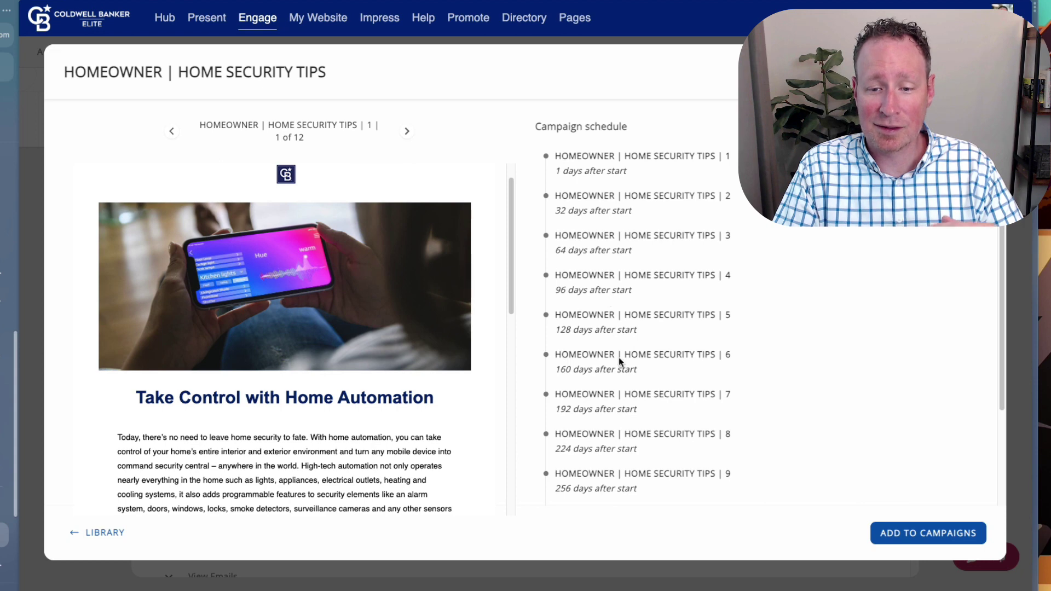
Step: Page through the HOME SECURITY TIPS emails up to the fifth one and close the preview
click(408, 131)
click(407, 132)
click(407, 133)
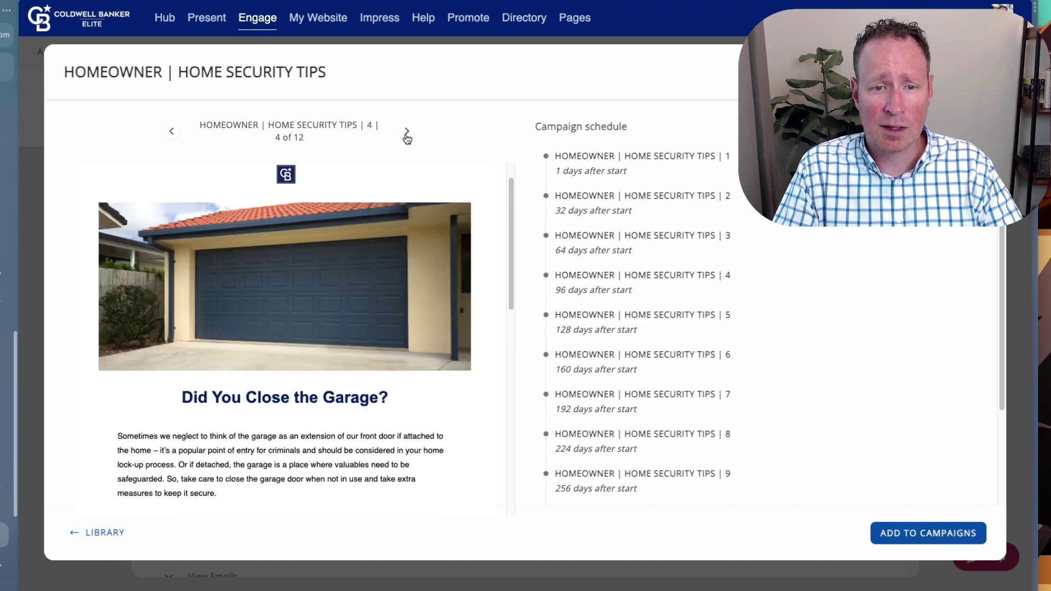
click(407, 133)
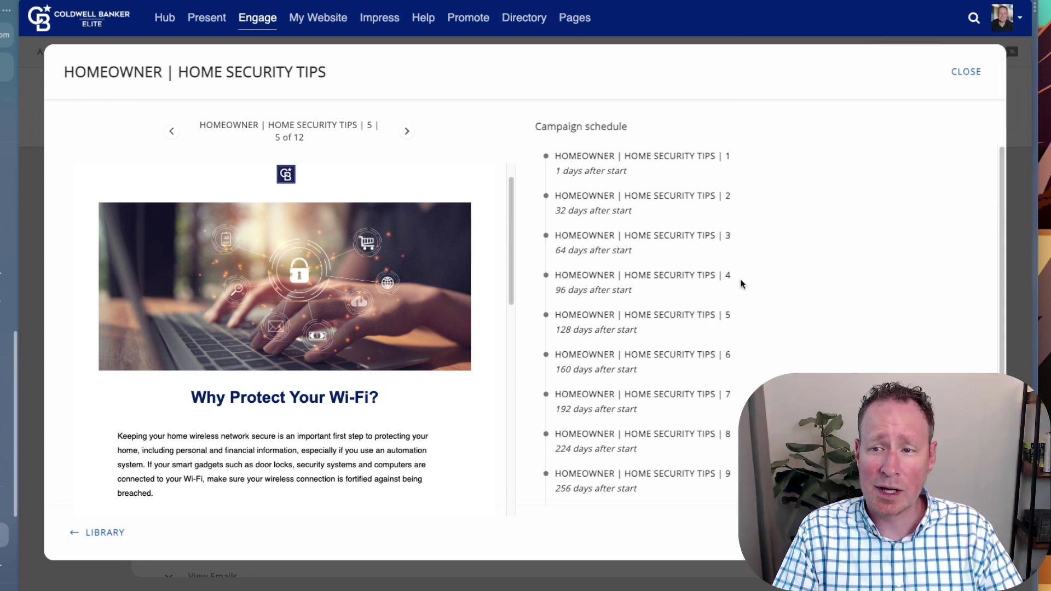
click(966, 73)
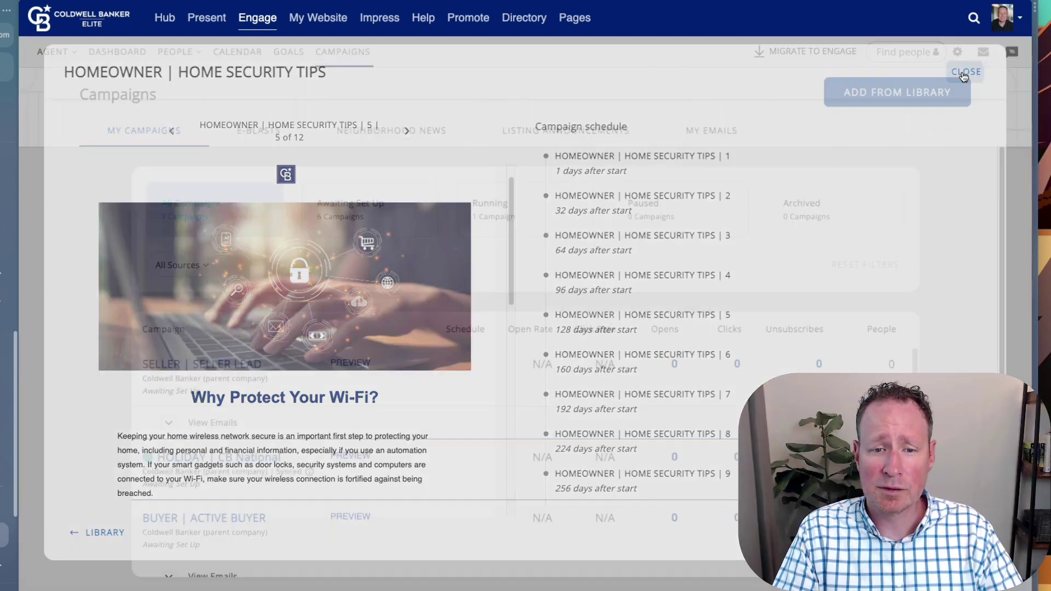
Step: Add the BUYER | BUYER LEAD campaign from the library to My Campaigns and expand its list of emails
scroll(390, 493, down, 1)
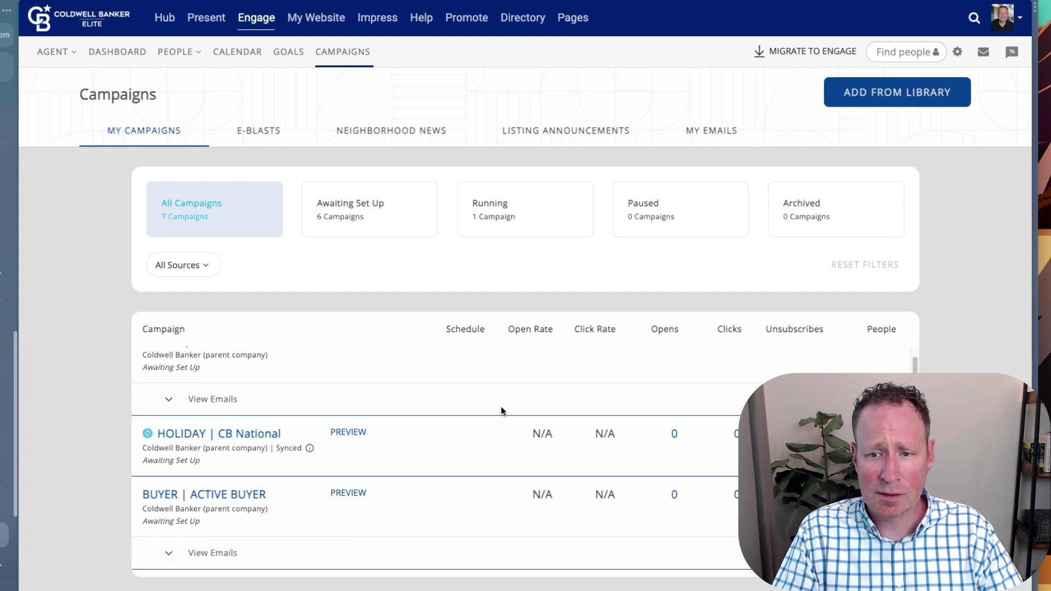
click(930, 98)
scroll(293, 401, down, 5)
scroll(233, 421, down, 7)
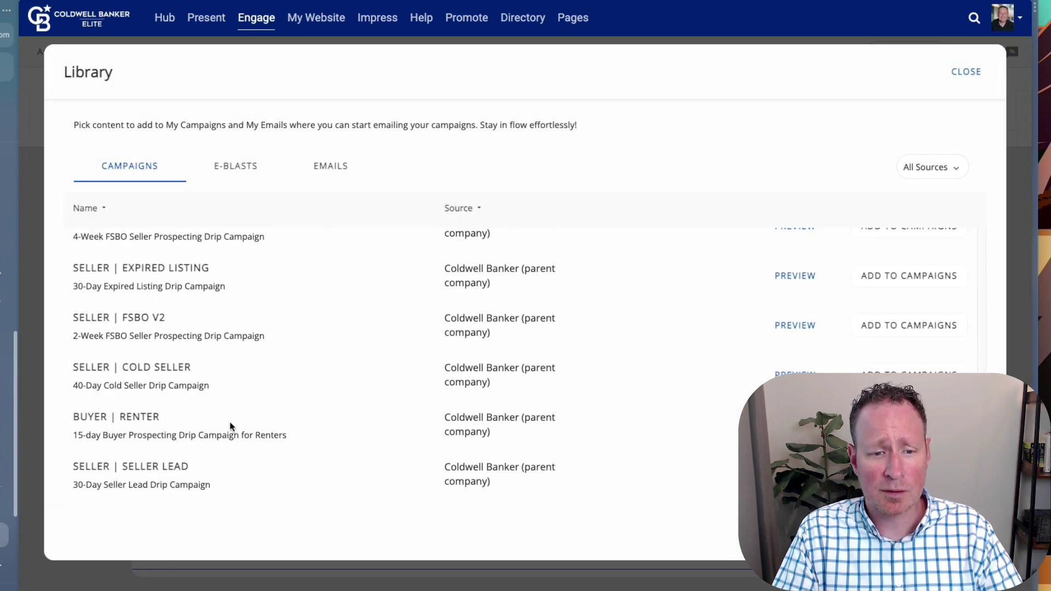
scroll(230, 423, down, 1)
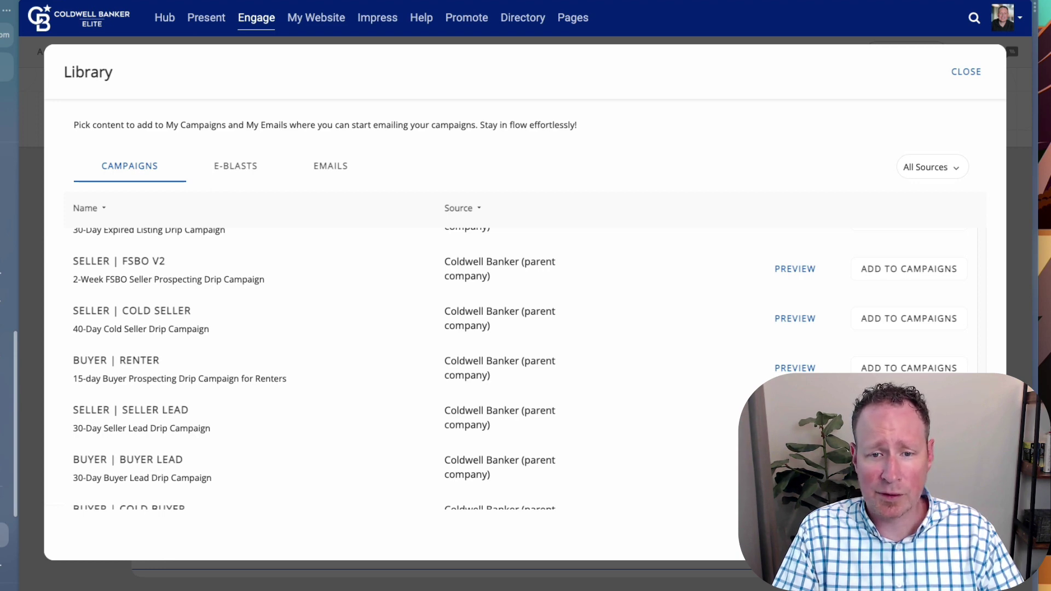
click(795, 468)
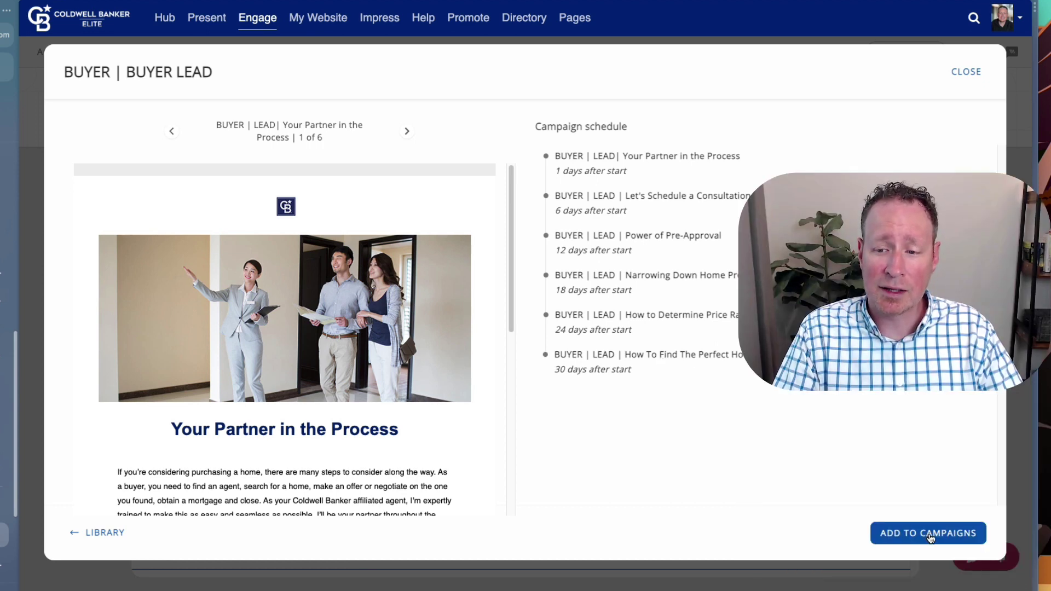
click(929, 534)
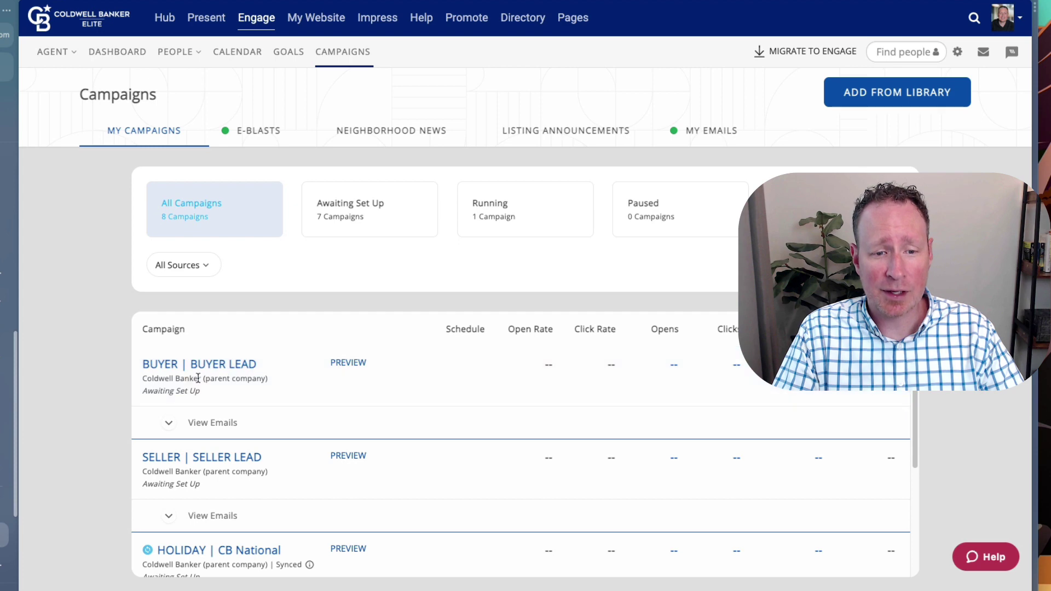
click(169, 423)
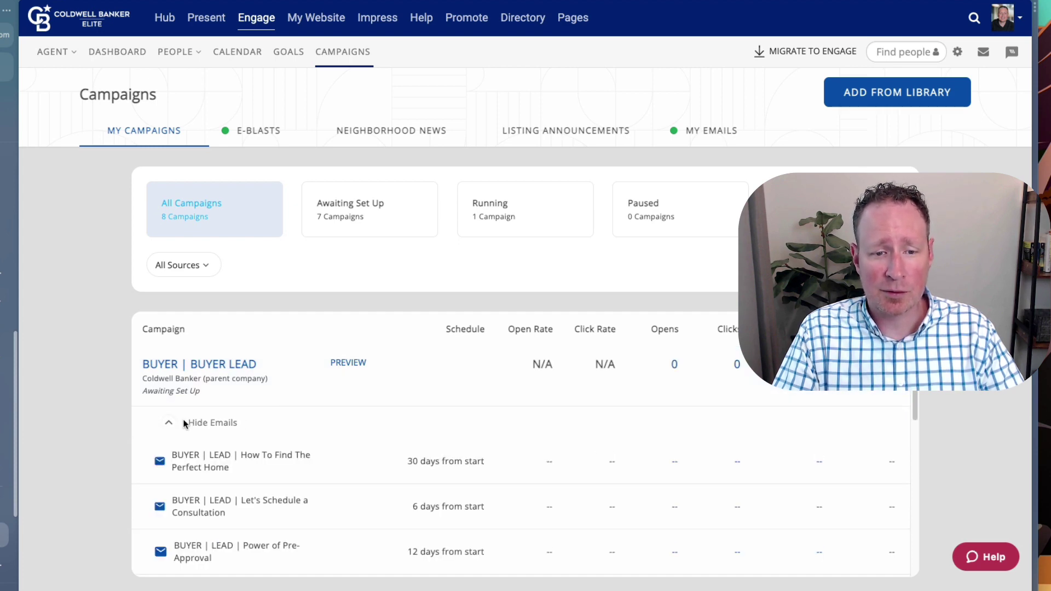
Step: Open the BUYER | LEAD | Your Partner in the Process email from the Buyer Lead campaign's email list
scroll(310, 420, down, 1)
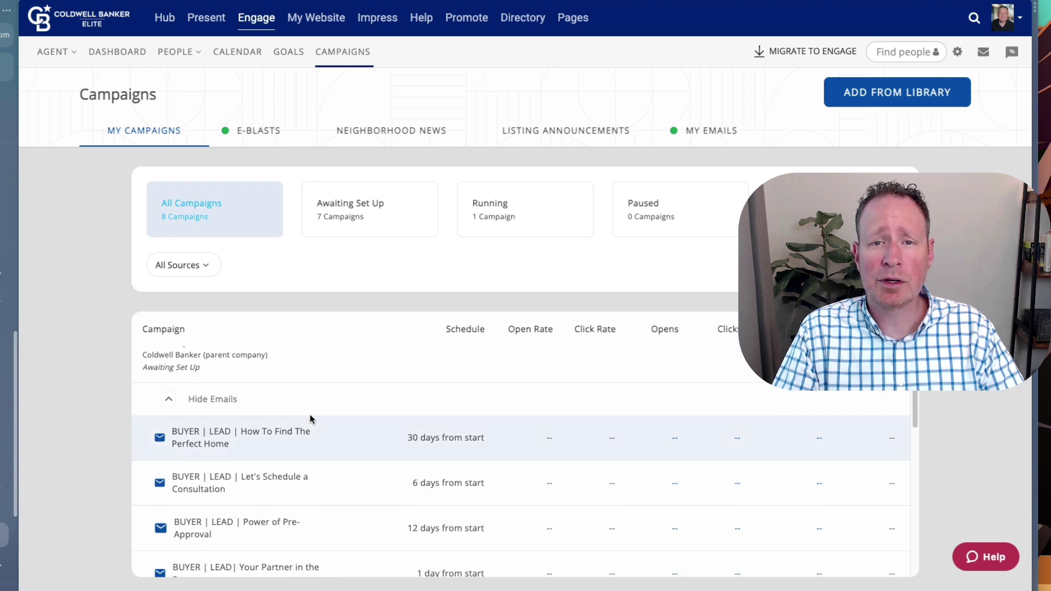
scroll(310, 419, down, 1)
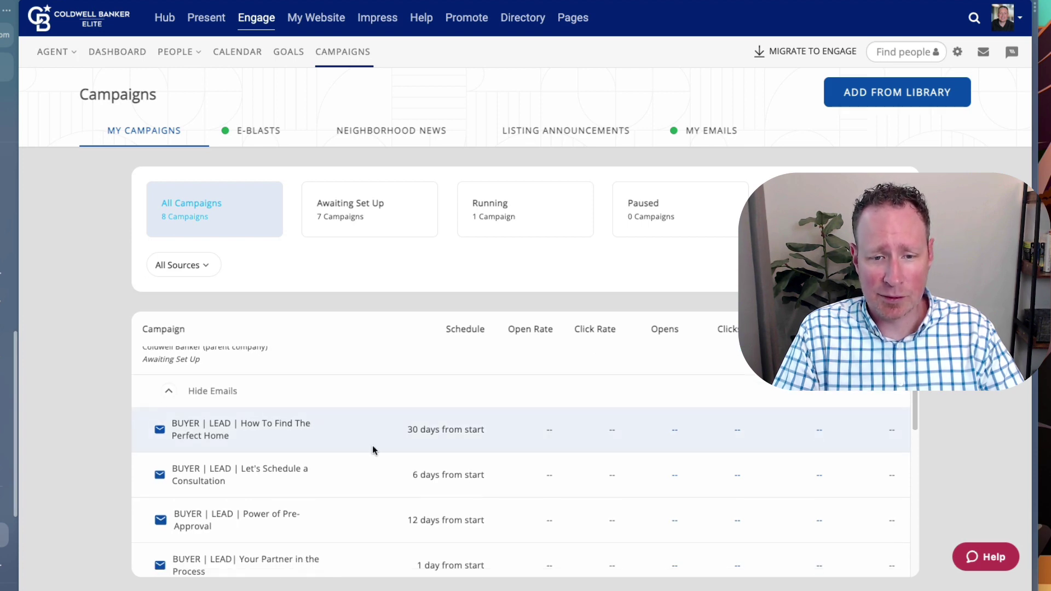
scroll(312, 465, down, 3)
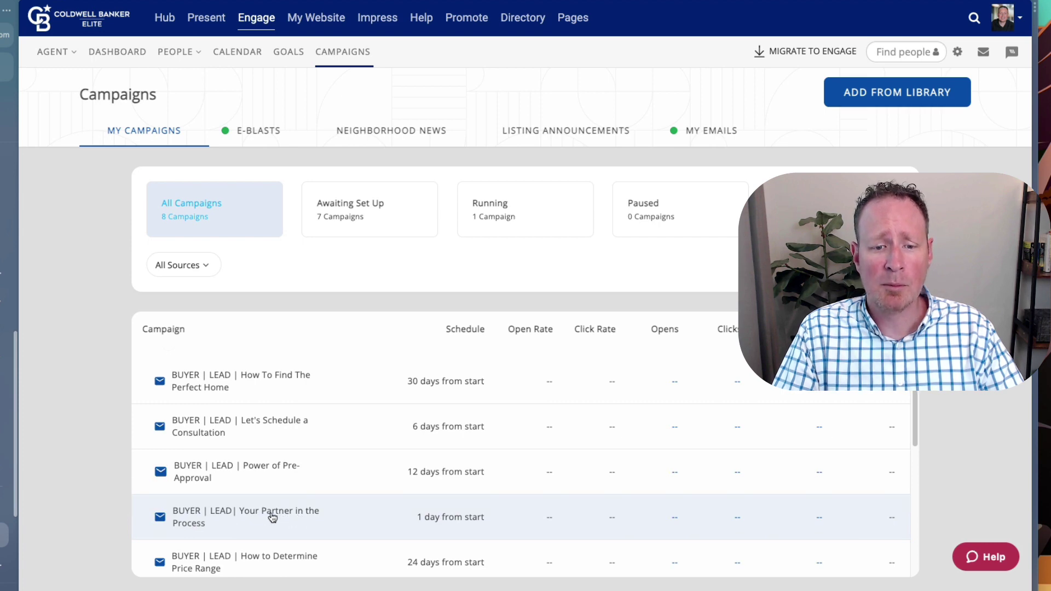
scroll(241, 509, down, 1)
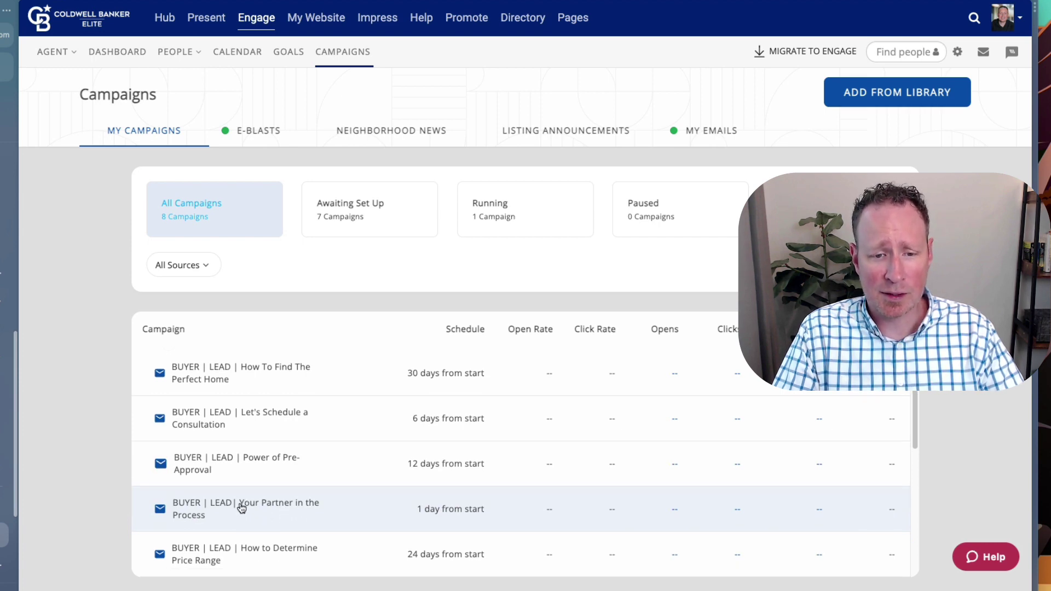
click(229, 498)
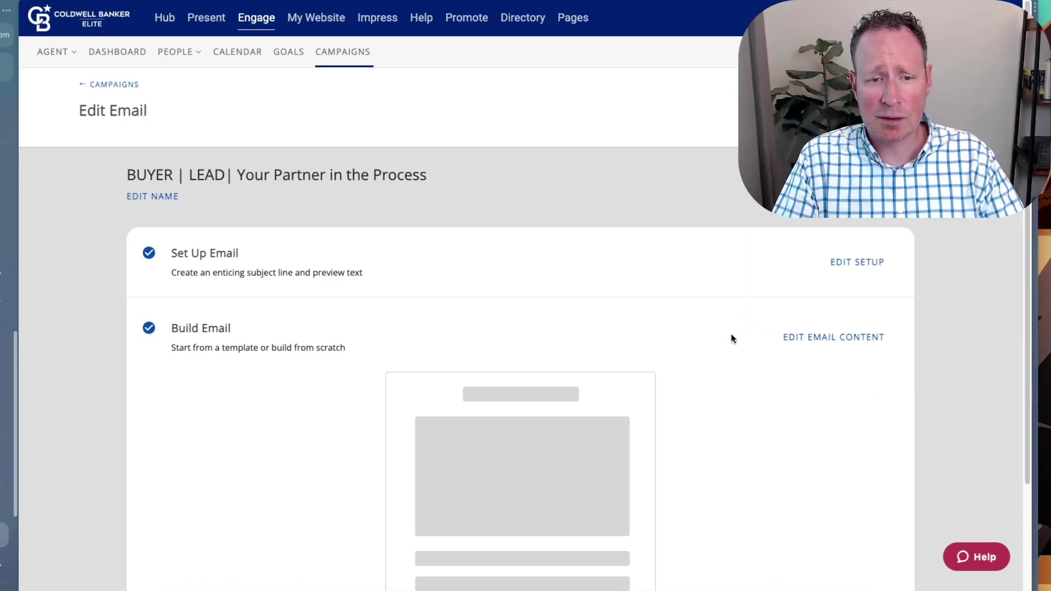
Step: Open the email's setup and review its subject, preview text, and the header, footer and signature options
click(854, 262)
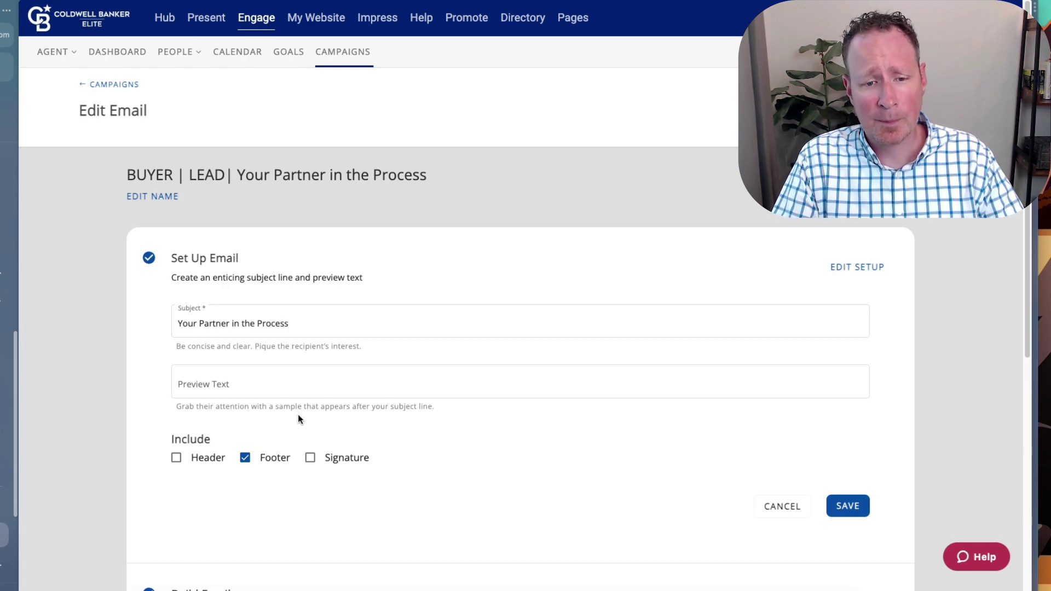
scroll(285, 411, down, 1)
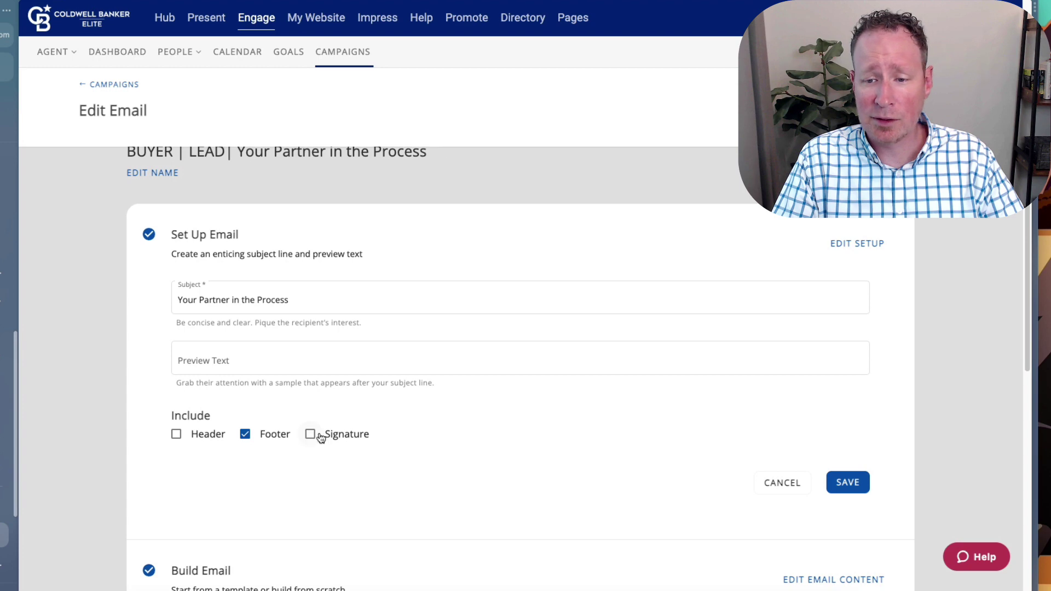
scroll(418, 433, down, 3)
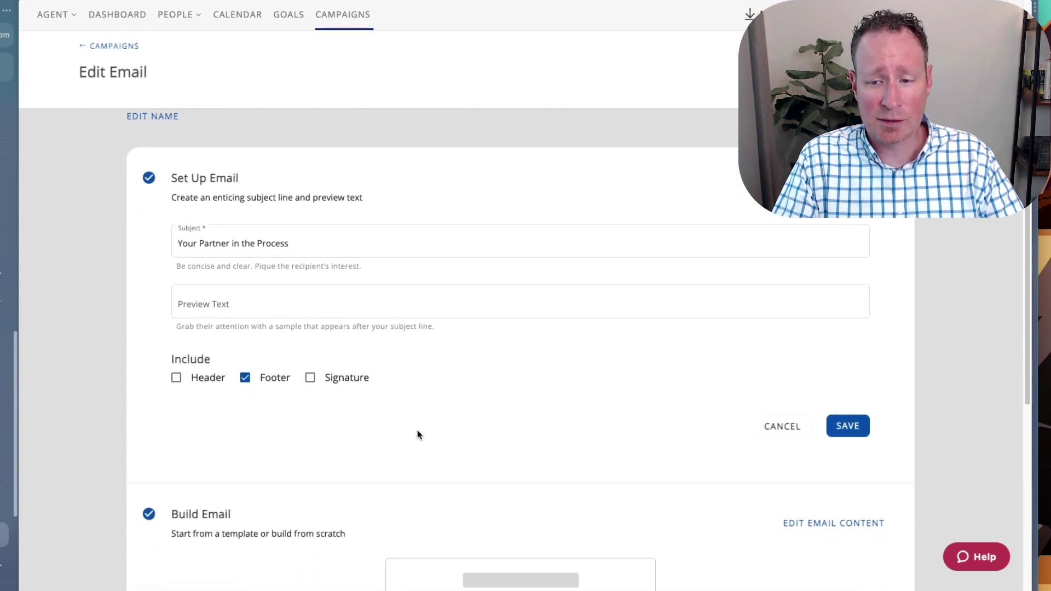
scroll(417, 431, down, 1)
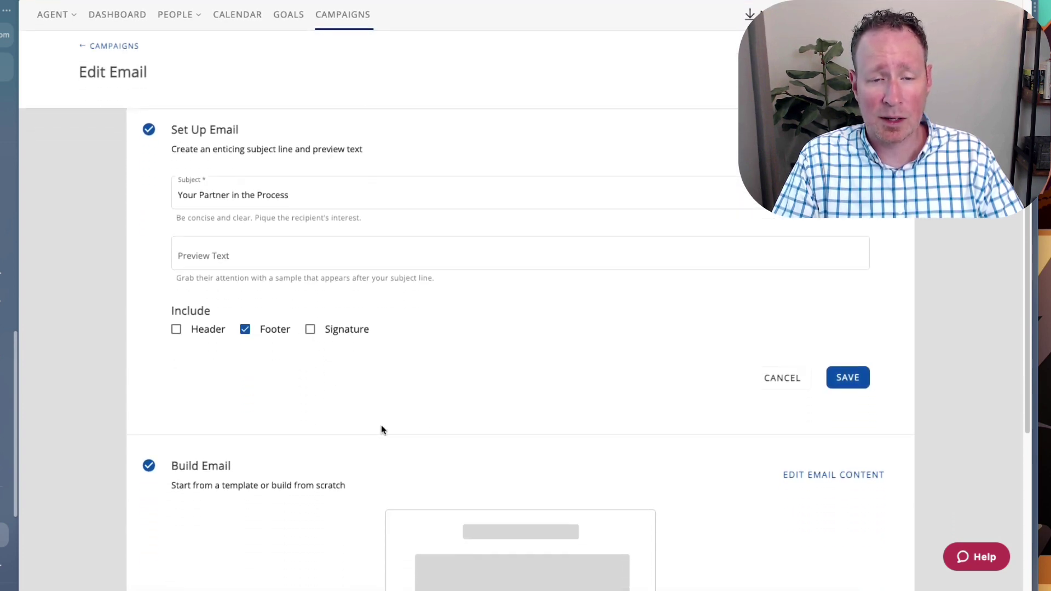
scroll(381, 429, down, 1)
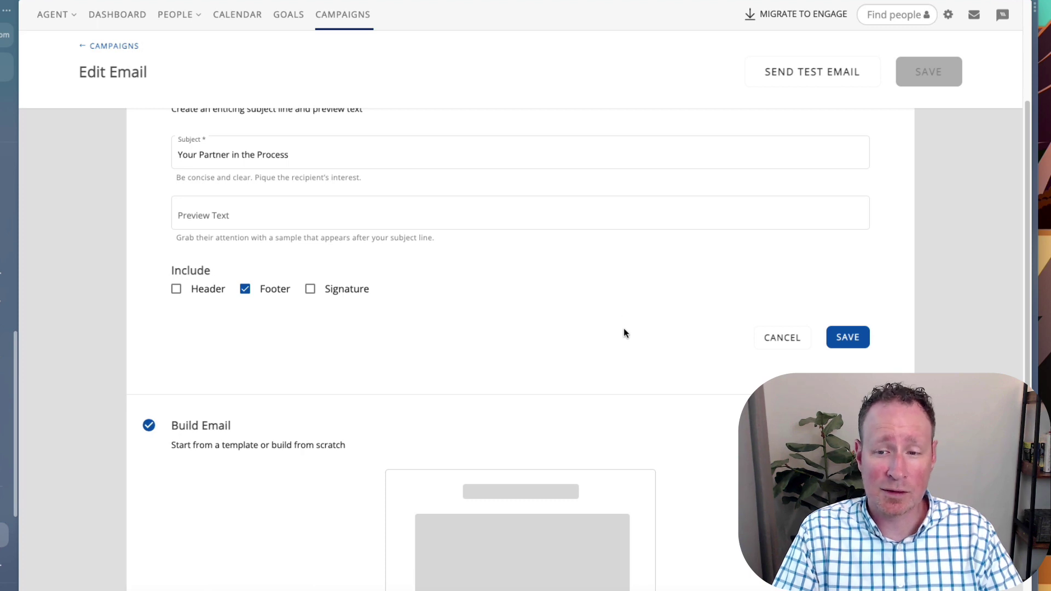
scroll(808, 327, down, 5)
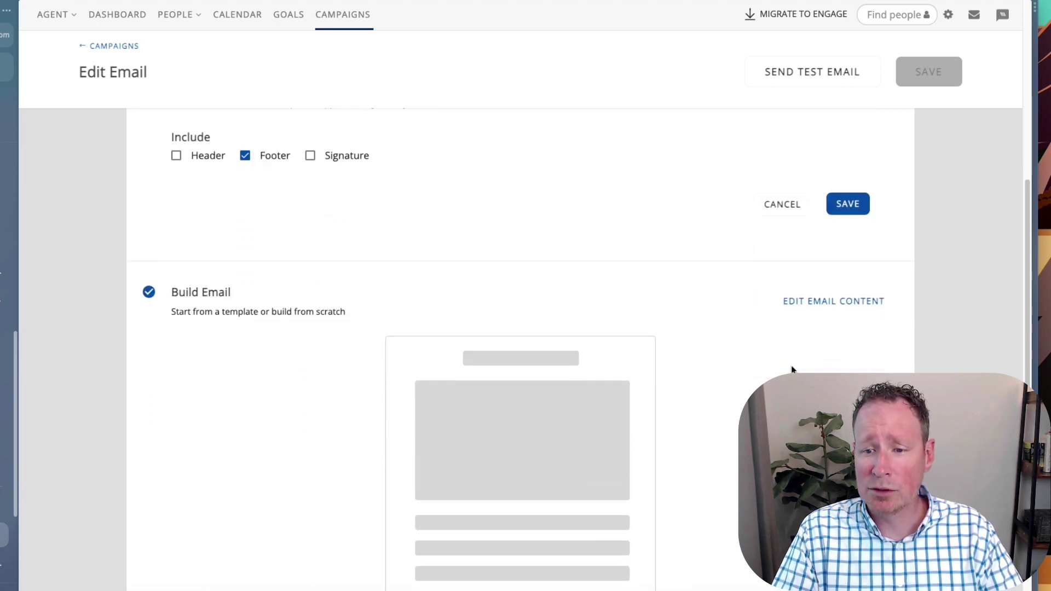
scroll(808, 327, down, 1)
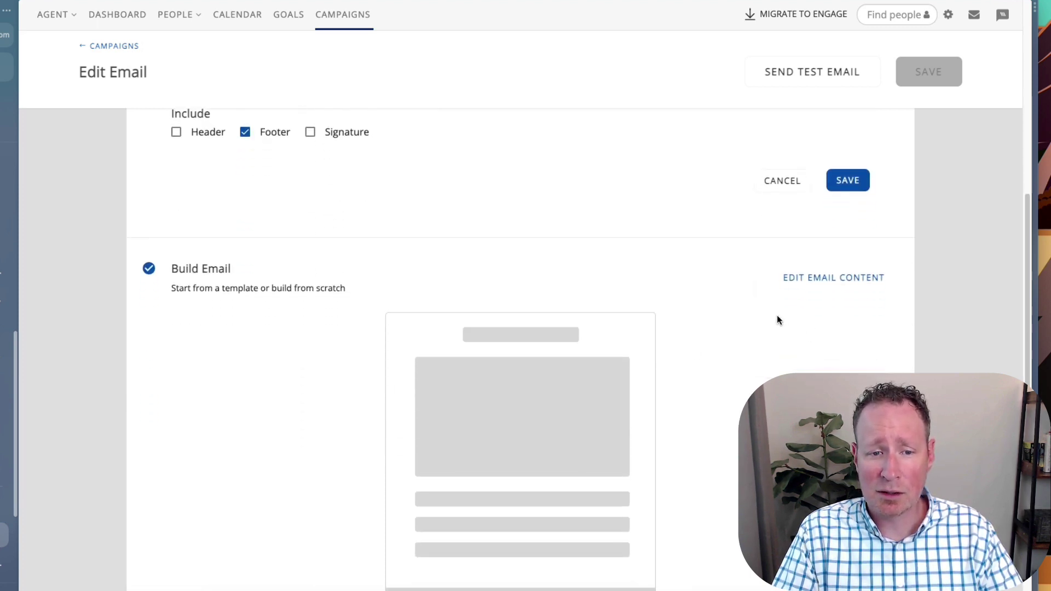
Step: Open the email's content for editing and delete the empty image placeholder below the body text
click(825, 263)
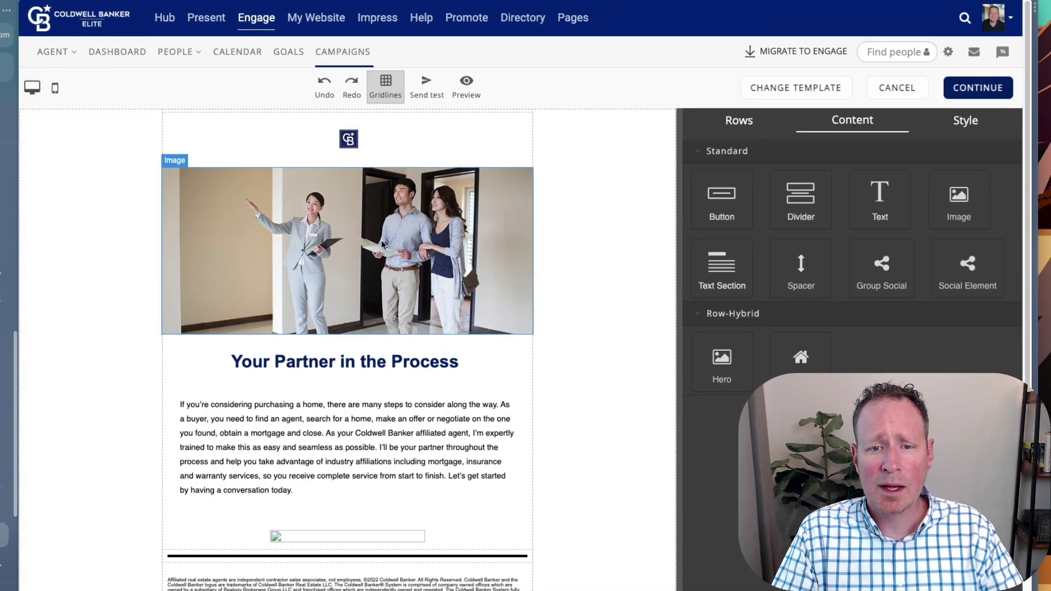
click(295, 363)
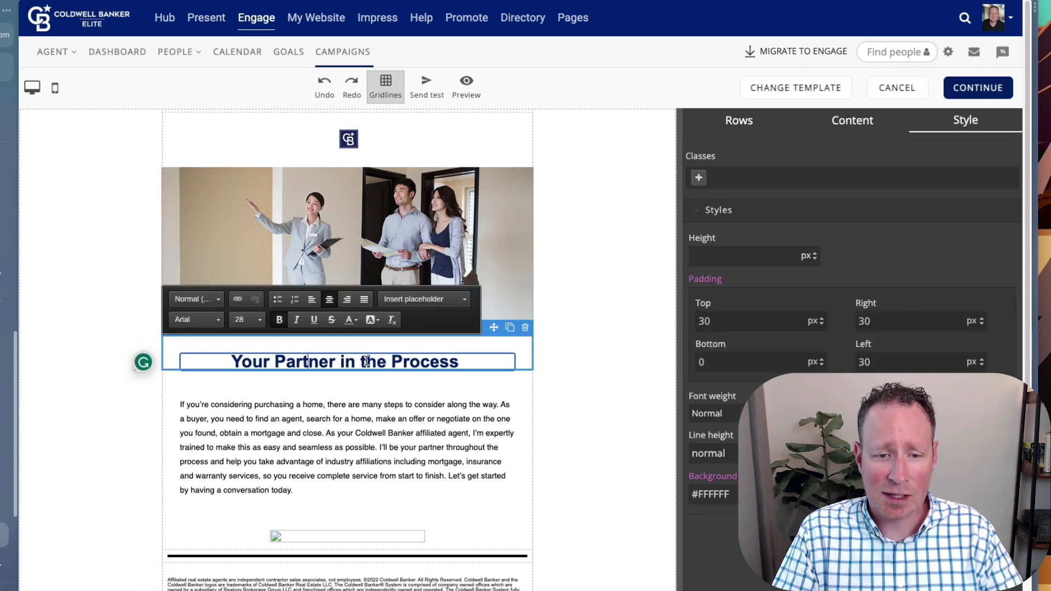
scroll(336, 404, down, 1)
key(ctrl+z)
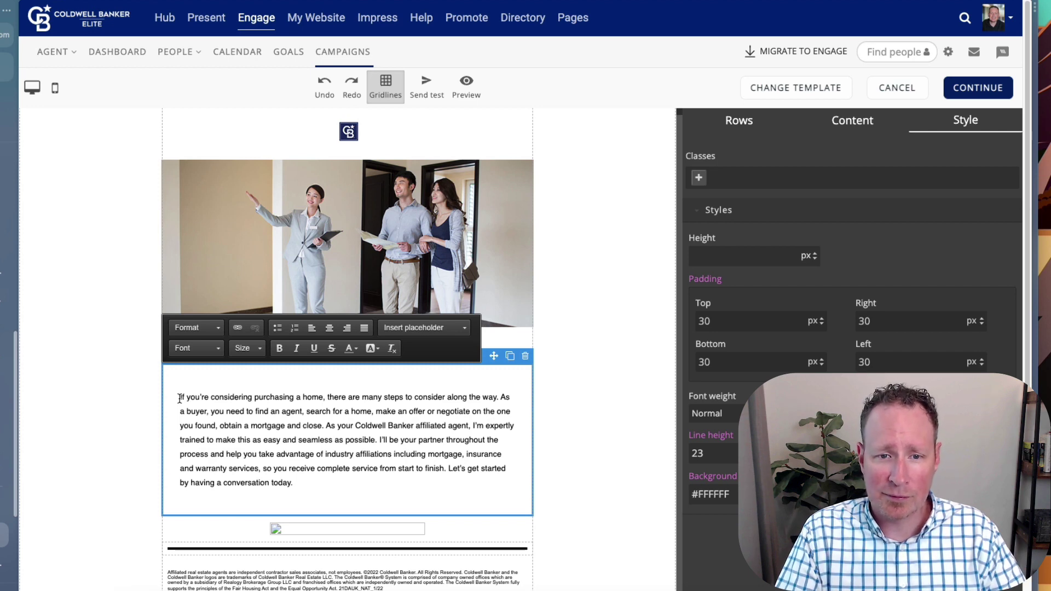
click(315, 536)
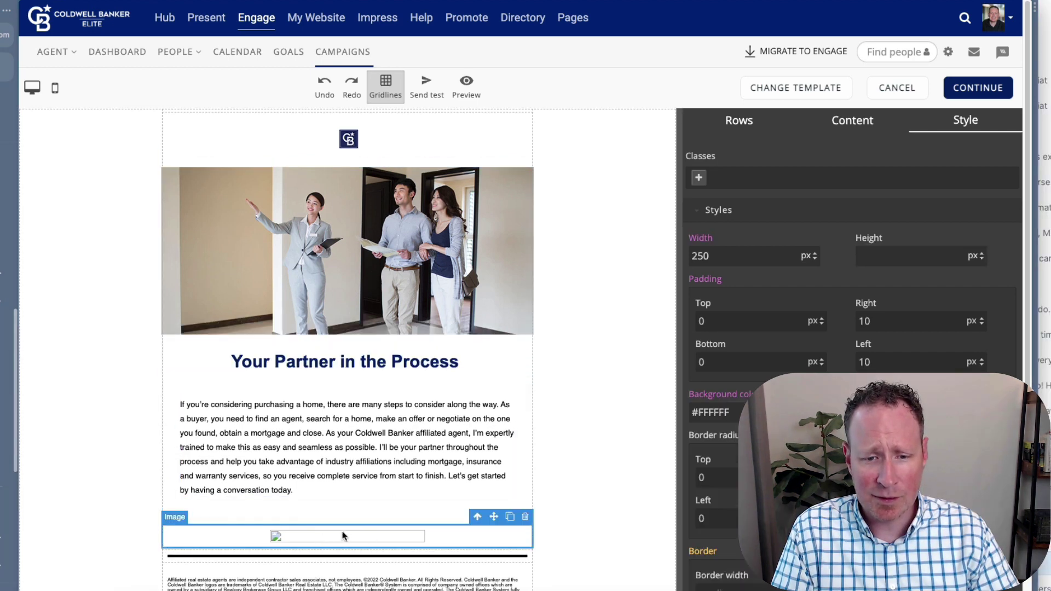
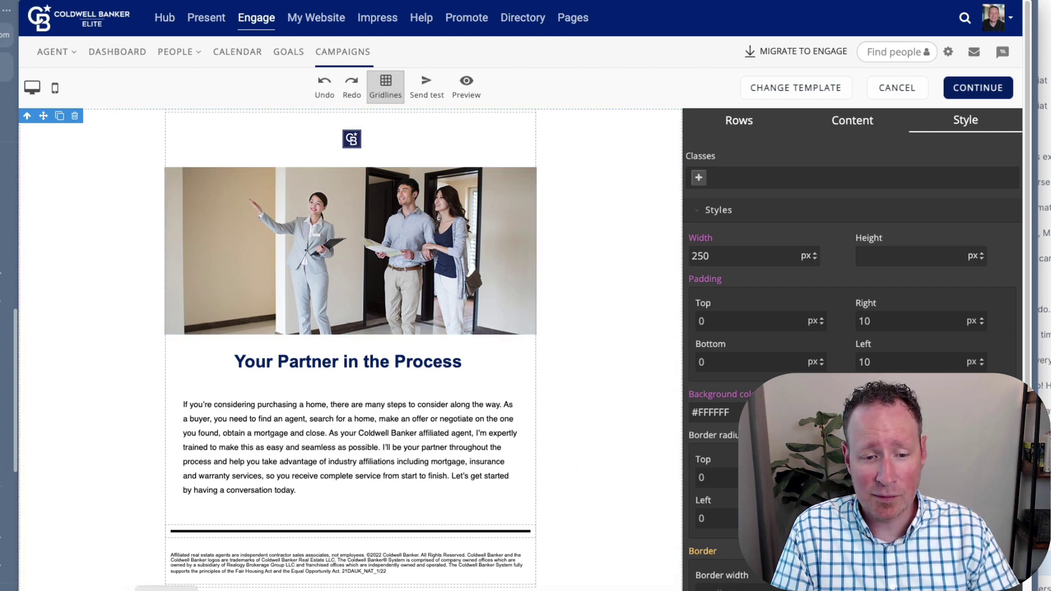
Step: Switch to Finder's Downloads folder, insert the selected portrait photo above the email's heading, and delete the original house-showing picture
key(super+Tab)
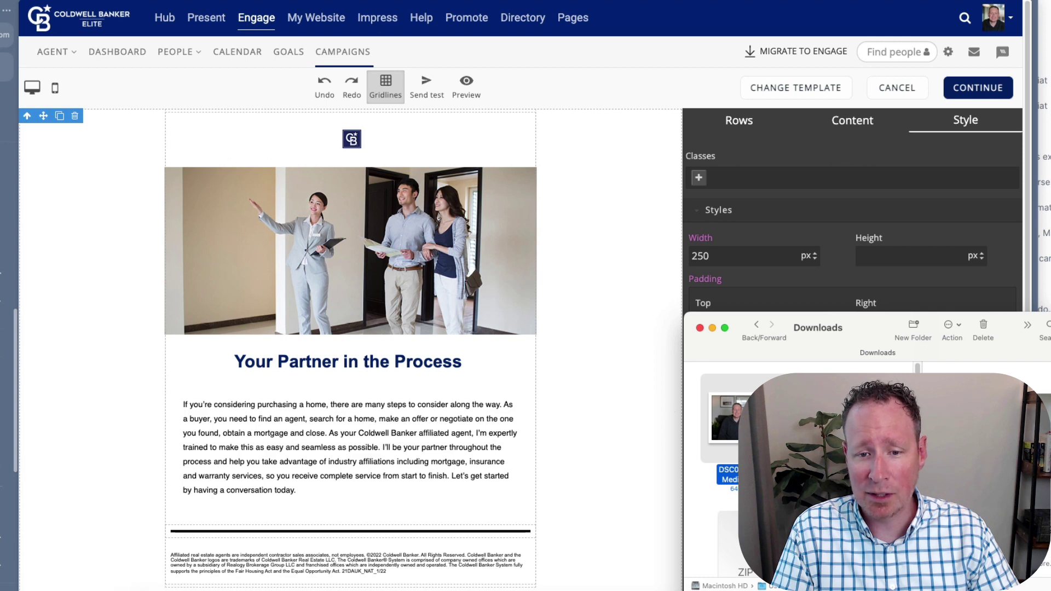
drag(740, 410, 386, 334)
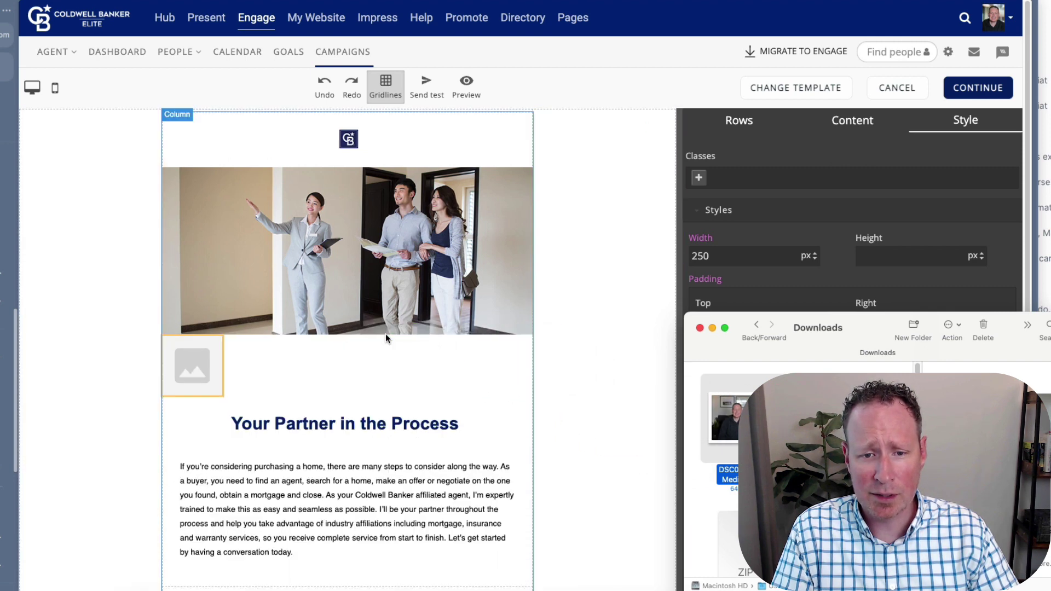
click(460, 236)
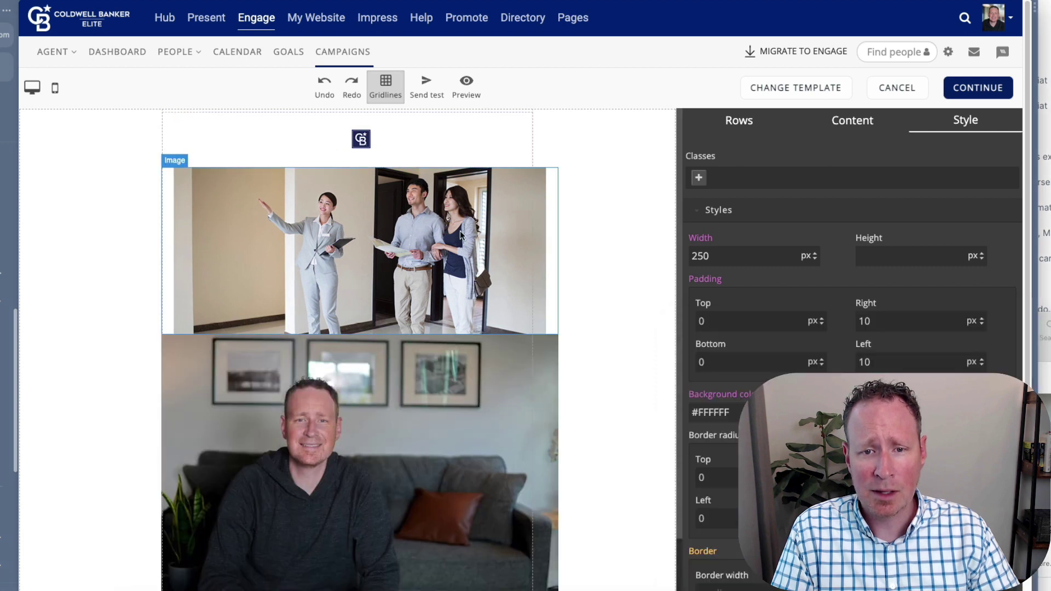
click(474, 228)
click(552, 160)
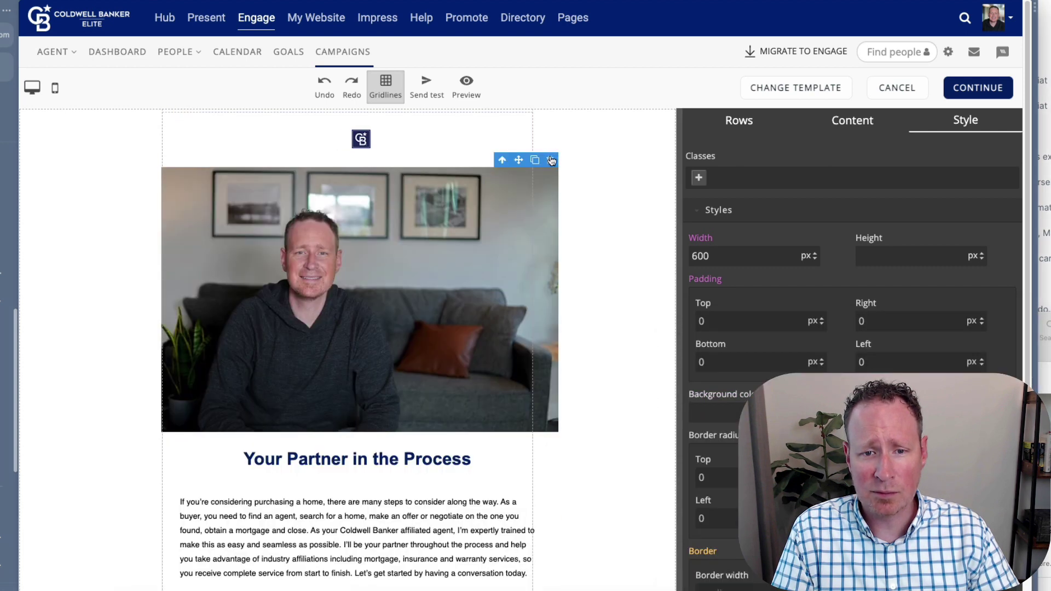
Step: Check the layout of the edited email and accept its content changes
scroll(595, 268, down, 1)
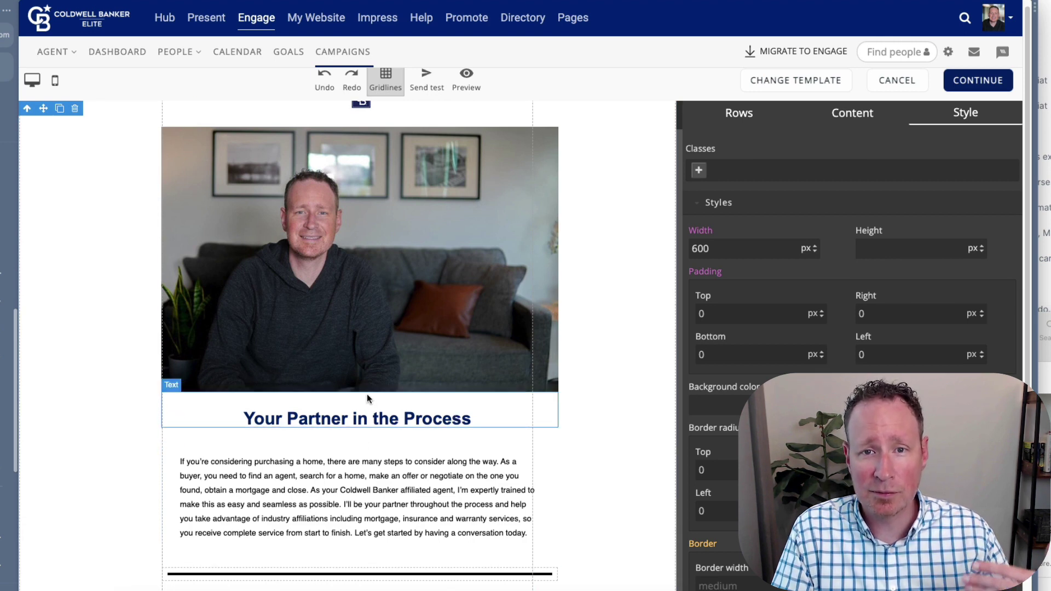
scroll(367, 397, down, 1)
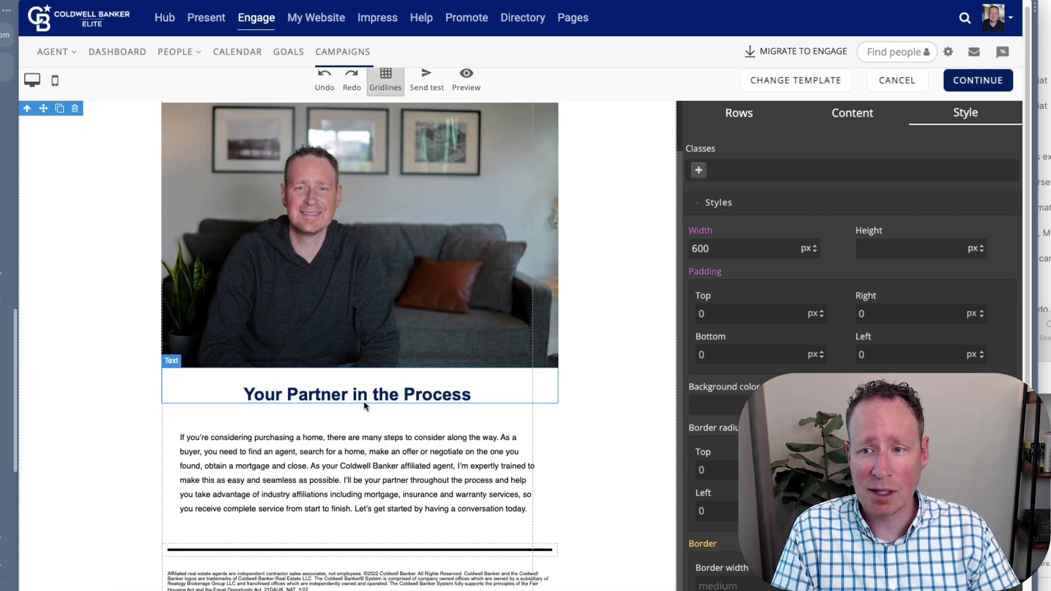
scroll(814, 182, up, 1)
scroll(461, 295, up, 1)
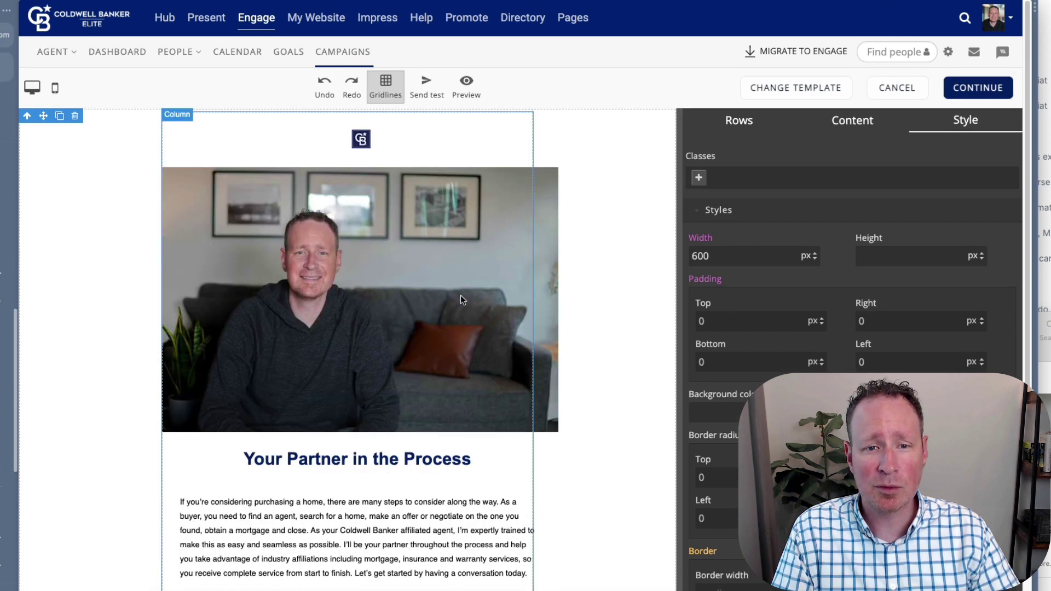
click(967, 88)
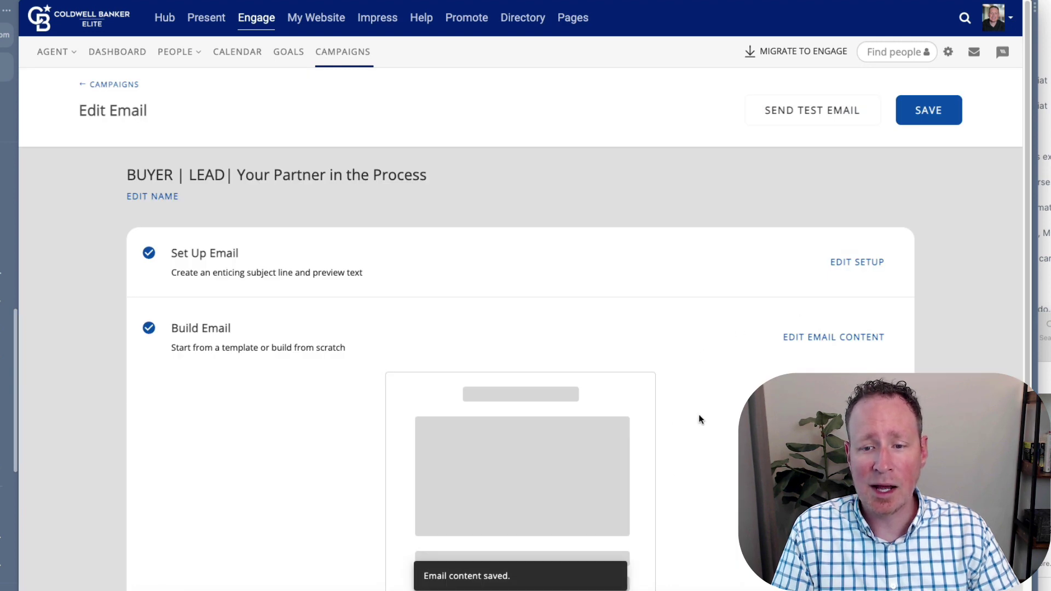
Step: Save the edited Your Partner in the Process email and return to the campaign list
scroll(671, 474, down, 1)
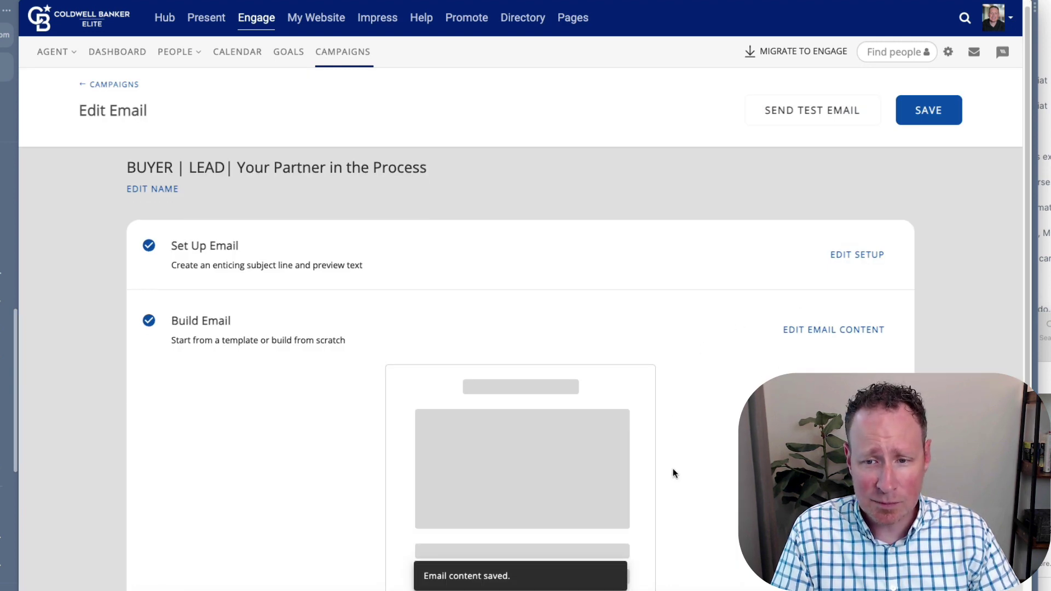
scroll(673, 470, down, 2)
scroll(380, 322, up, 3)
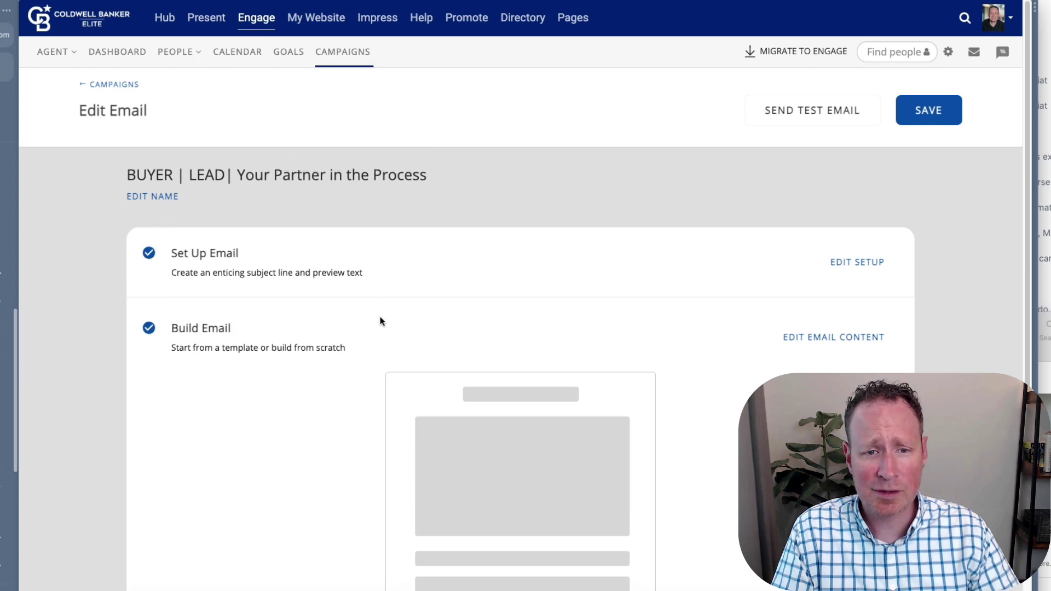
click(109, 86)
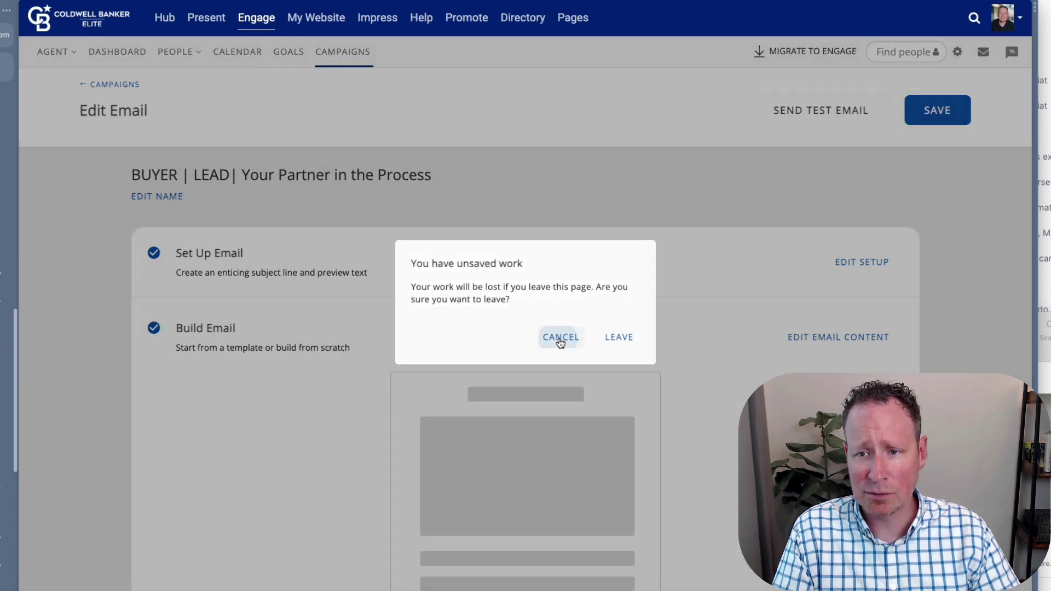
click(560, 338)
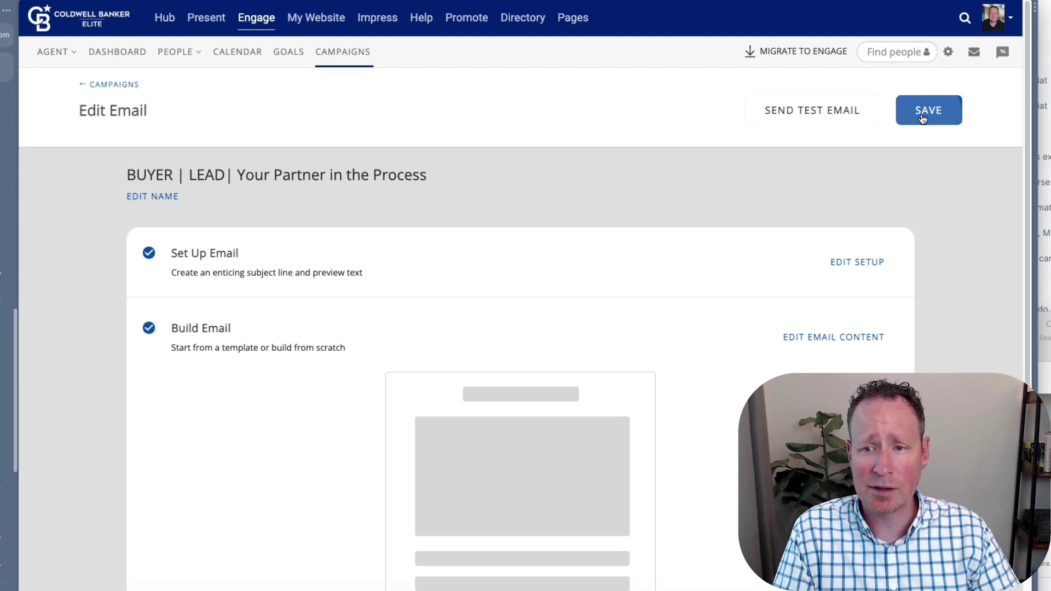
click(923, 117)
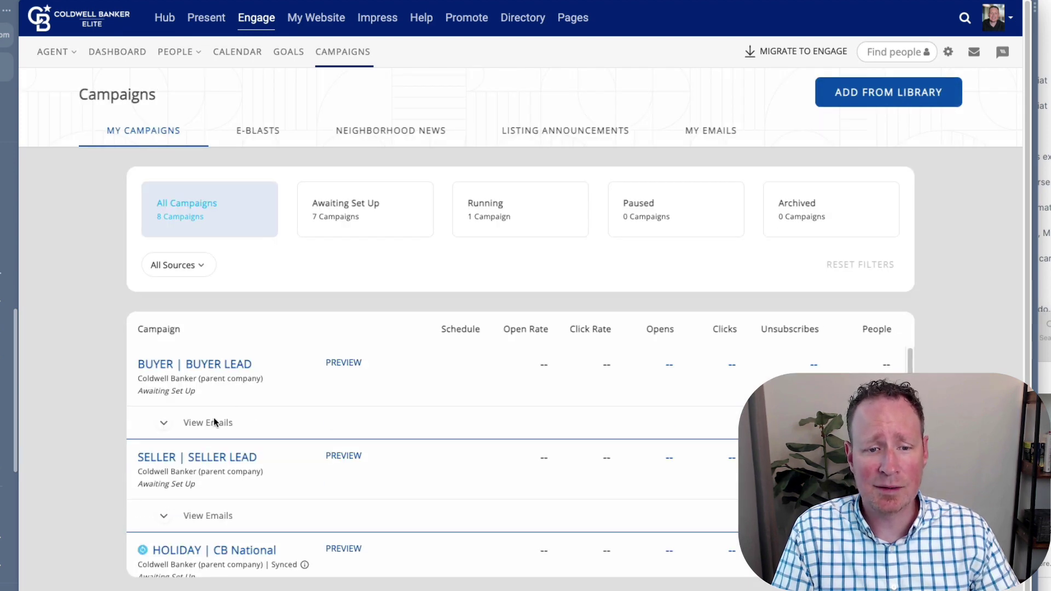
Step: Open the How To Find The Perfect Home email from the Buyer Lead campaign, view its content, and continue back to its edit page
scroll(214, 423, down, 1)
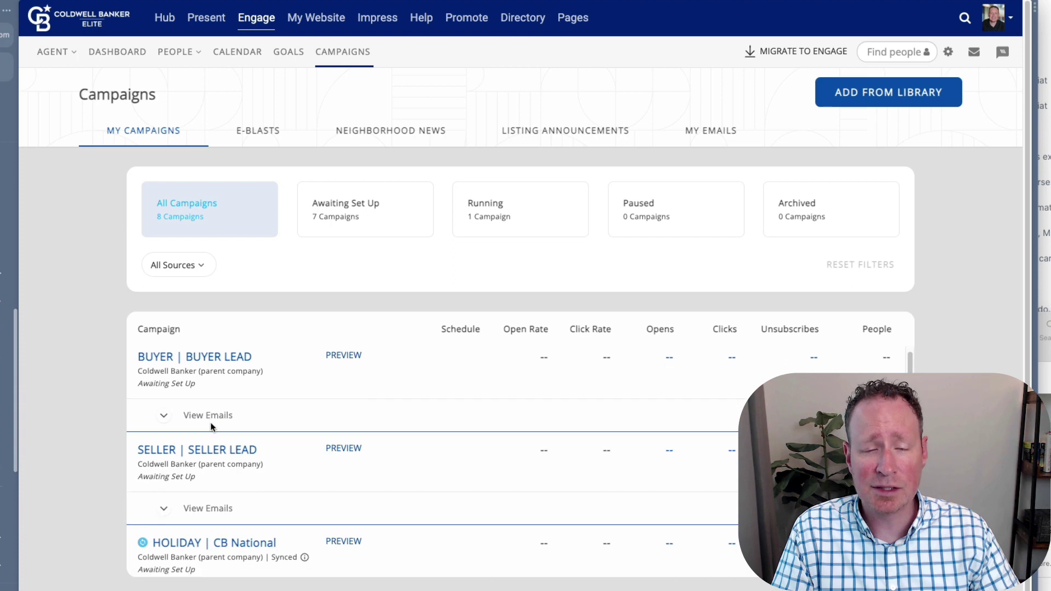
click(171, 415)
scroll(229, 438, down, 2)
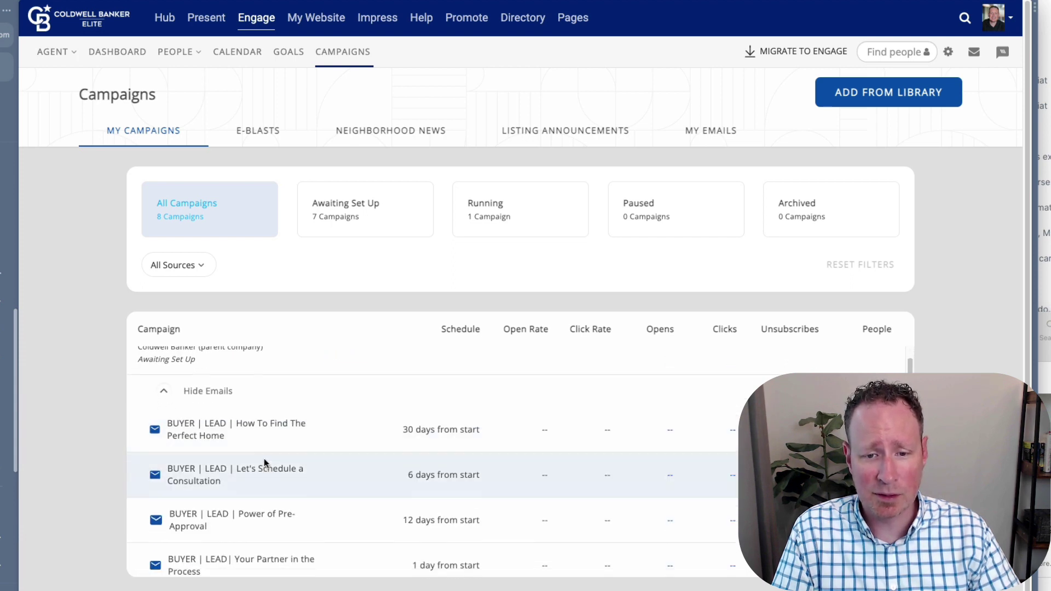
click(232, 435)
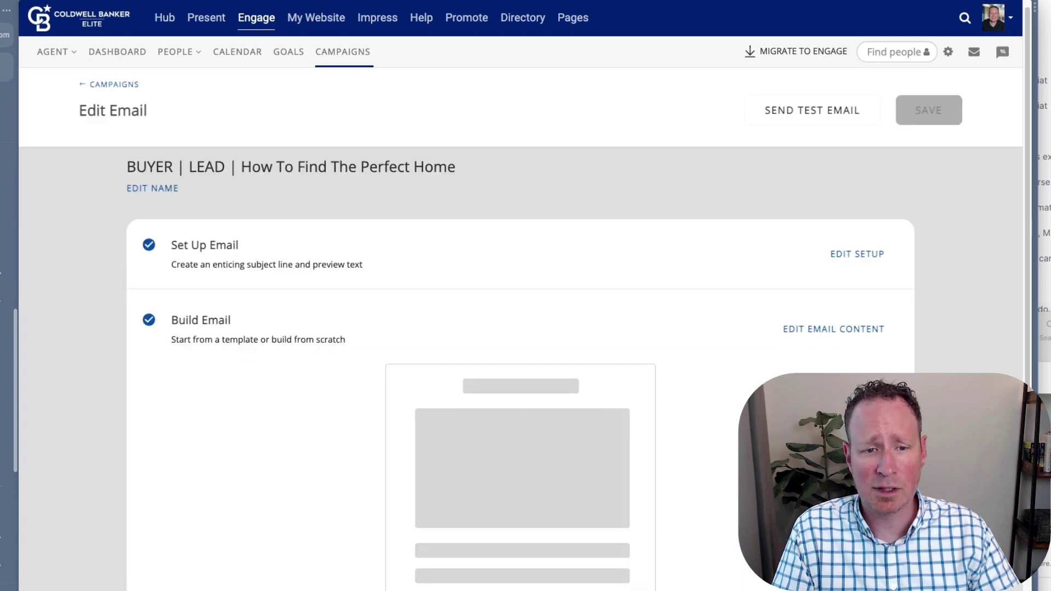
click(820, 333)
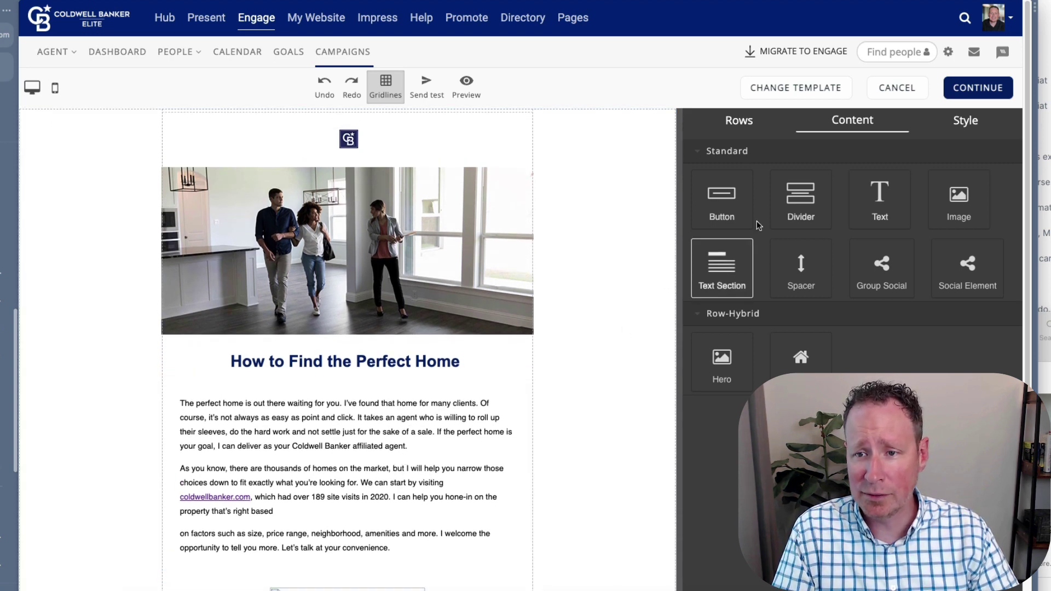
click(969, 88)
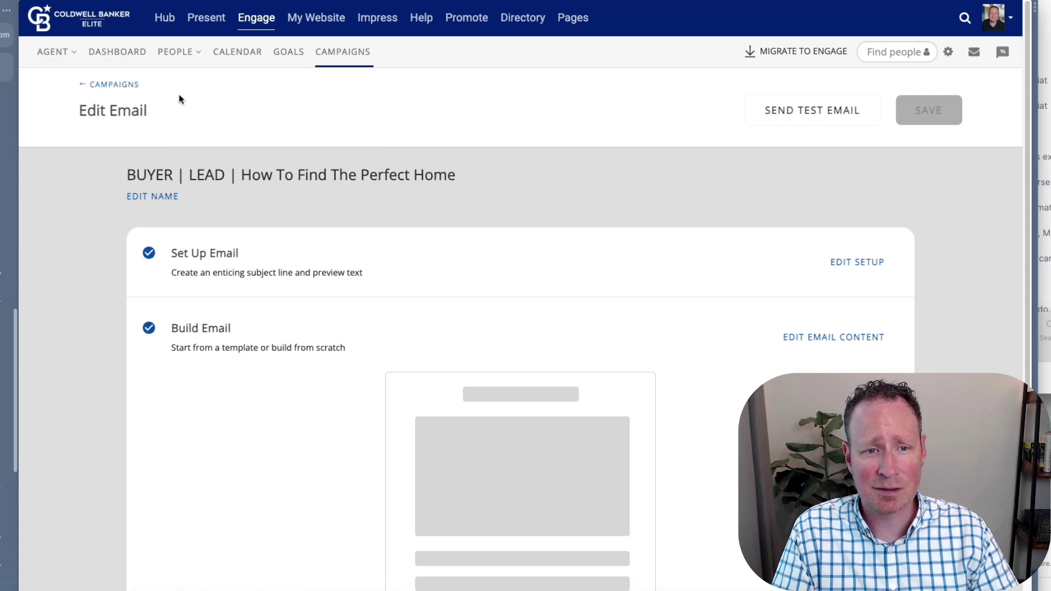
Step: Leave the How To Find The Perfect Home email without saving and open the BUYER | BUYER LEAD campaign's setup
click(110, 84)
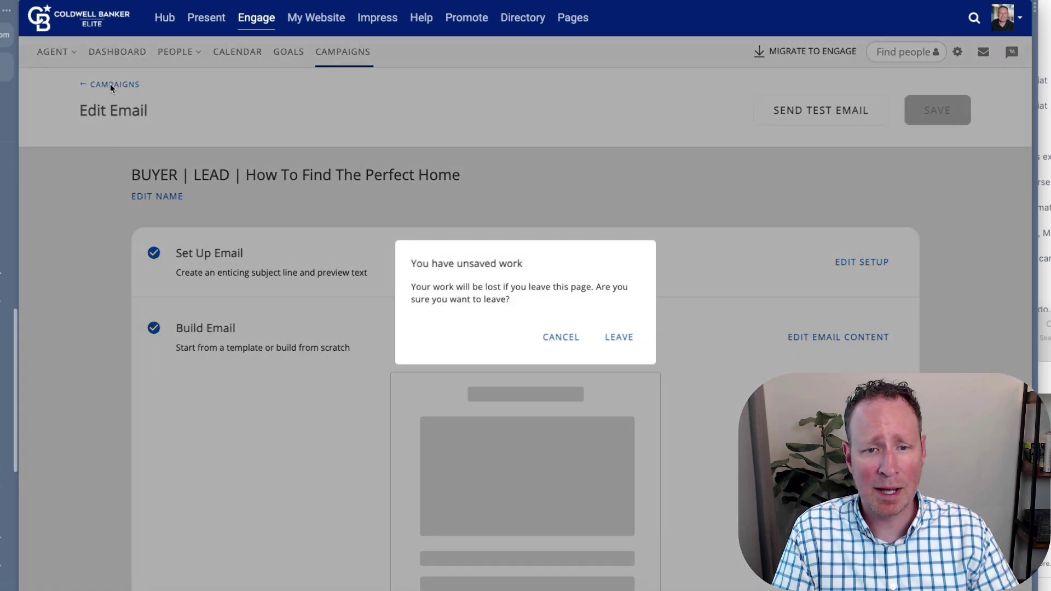
click(620, 337)
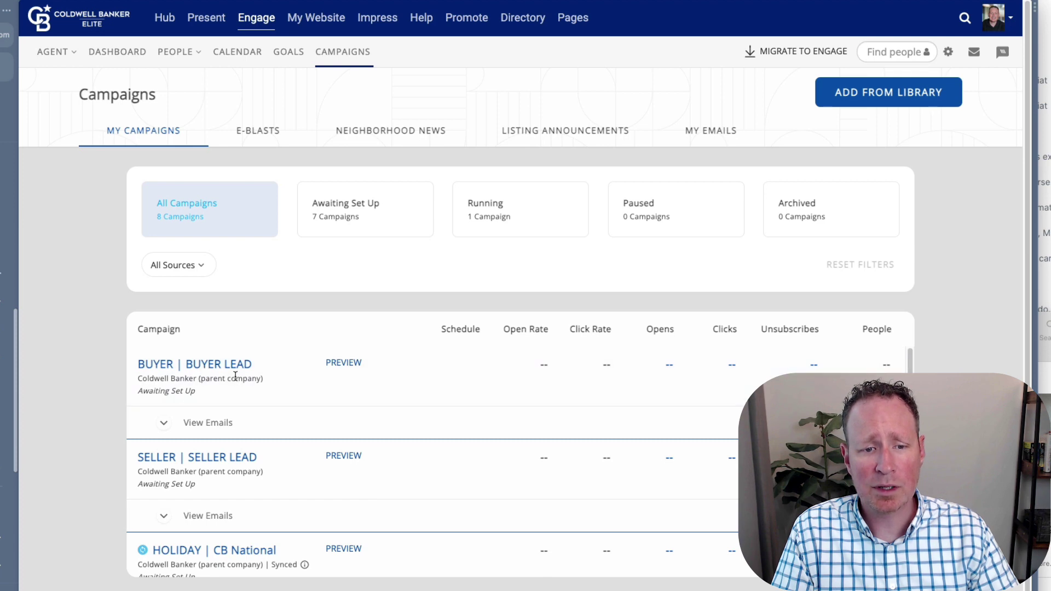
click(202, 365)
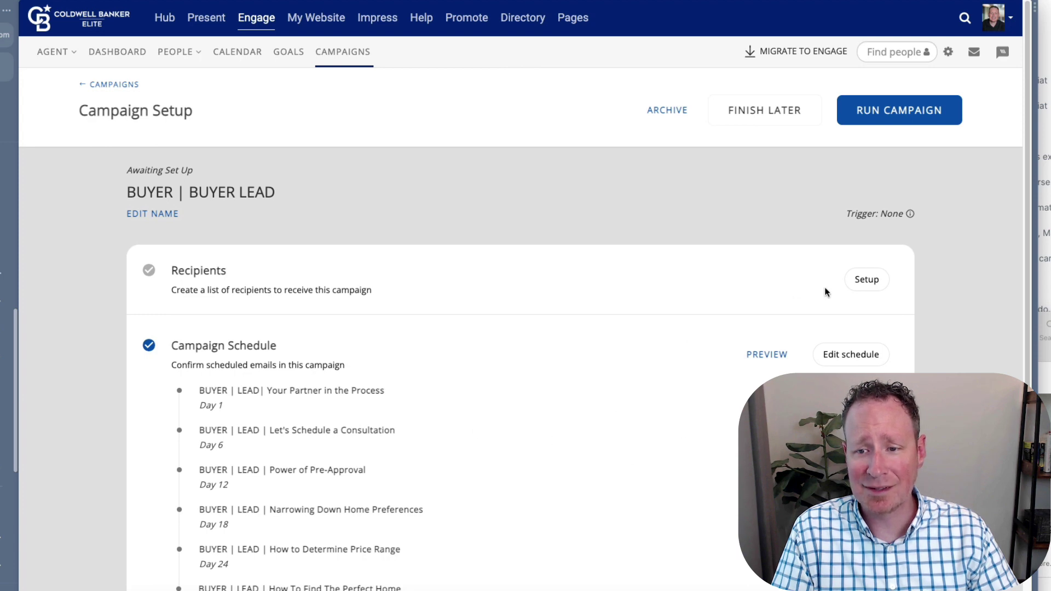
Step: Open the campaign's recipient setup and look through the people who can be added
click(864, 277)
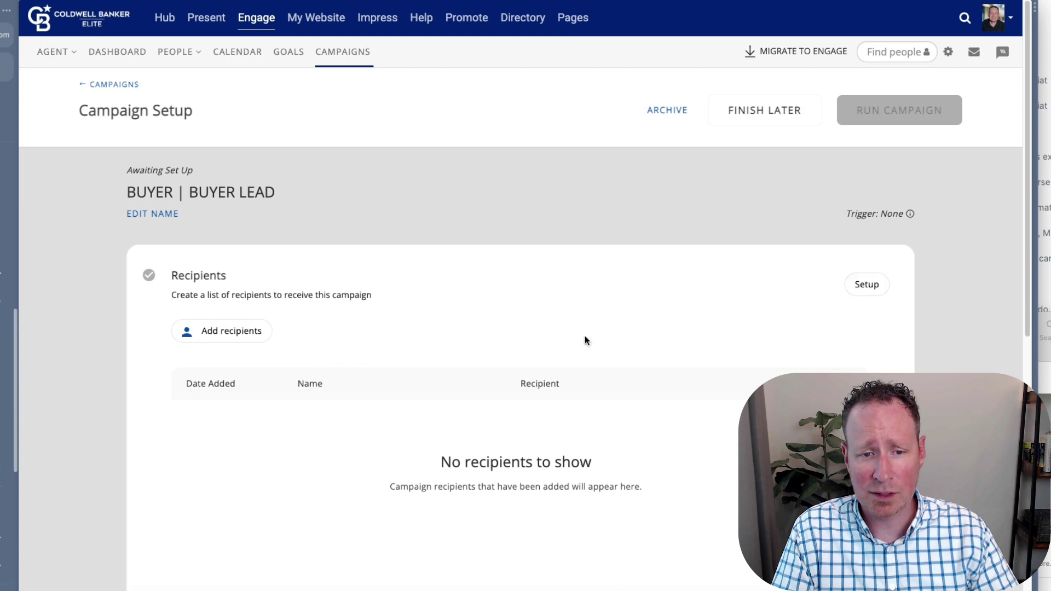
scroll(370, 345, down, 1)
click(217, 319)
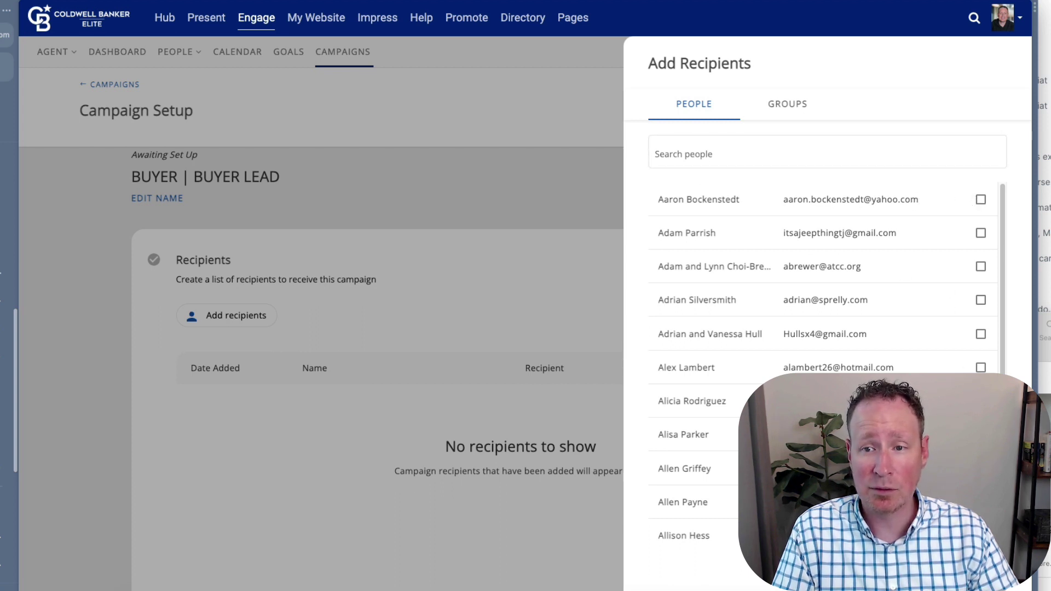
scroll(948, 316, down, 1)
scroll(947, 316, down, 3)
scroll(839, 219, up, 4)
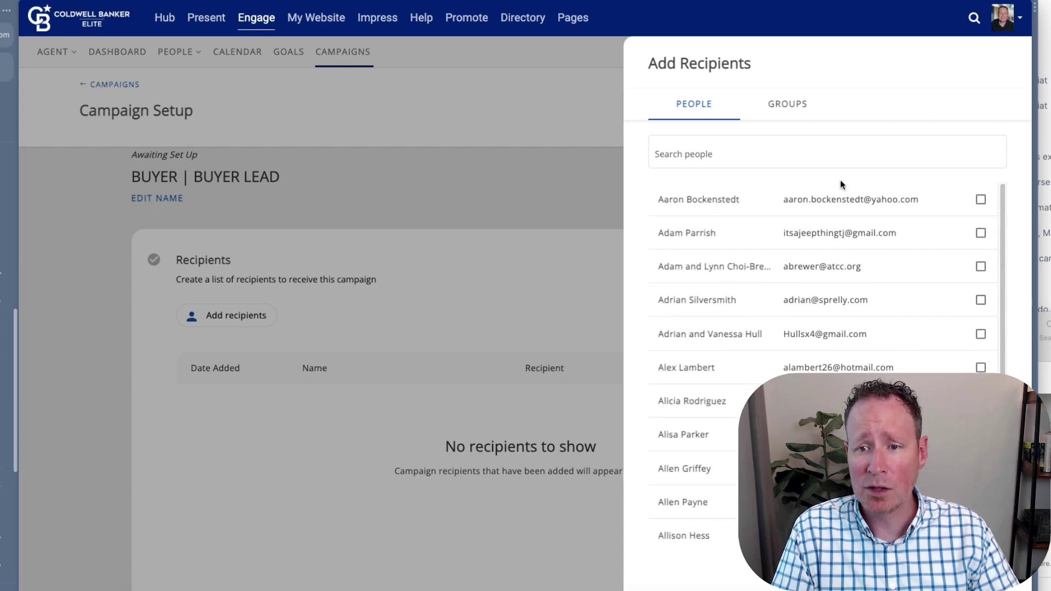
Step: Add the contact group Imported on 1/8 to the campaign's recipients and check the resulting list
click(777, 107)
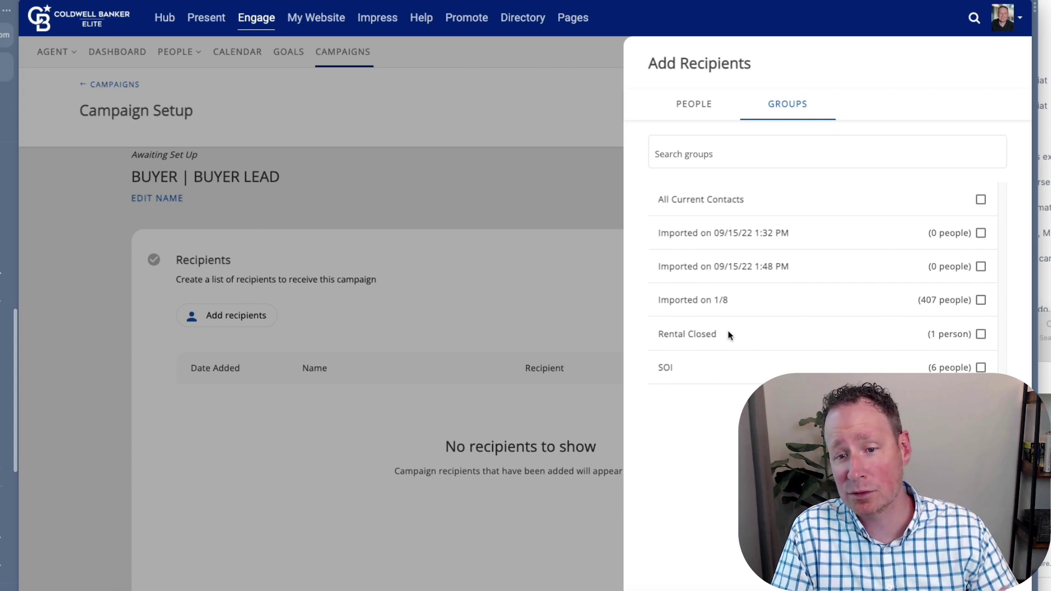
click(981, 301)
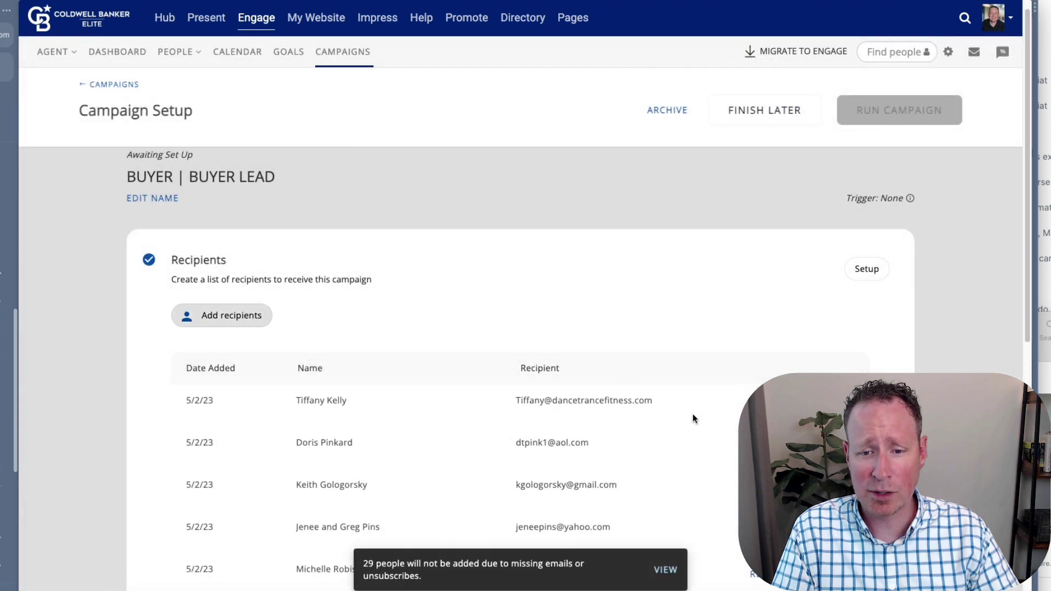
scroll(694, 418, down, 1)
scroll(691, 414, up, 1)
scroll(464, 342, down, 2)
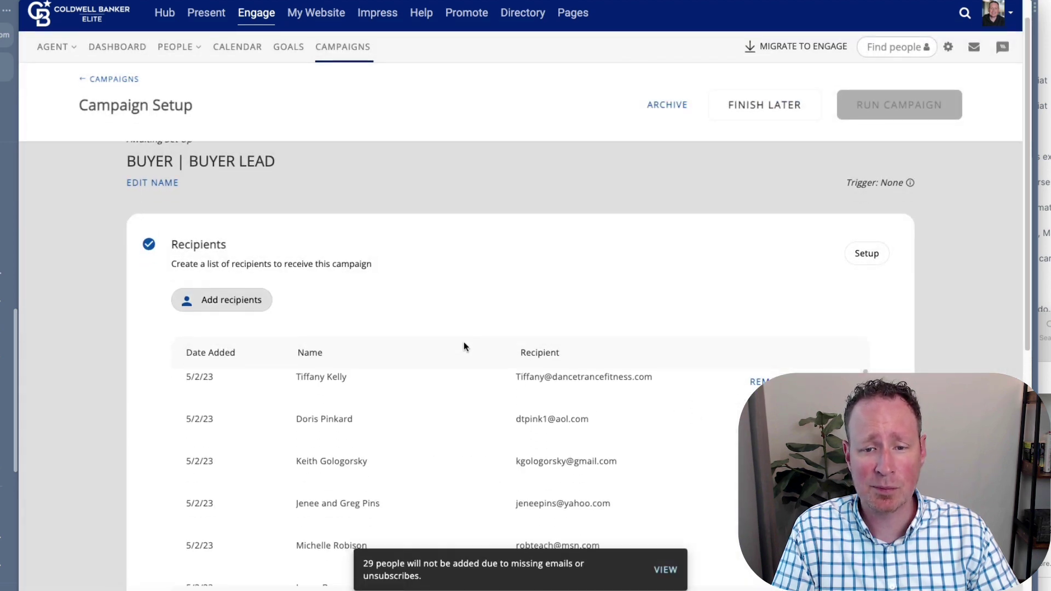
scroll(473, 385, down, 2)
scroll(473, 386, up, 3)
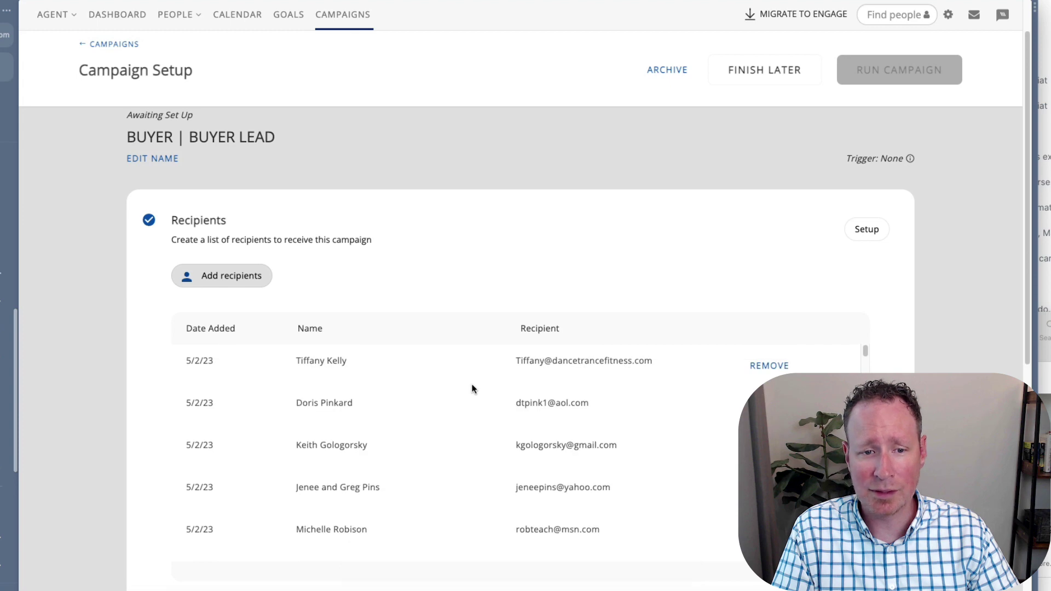
scroll(626, 319, down, 5)
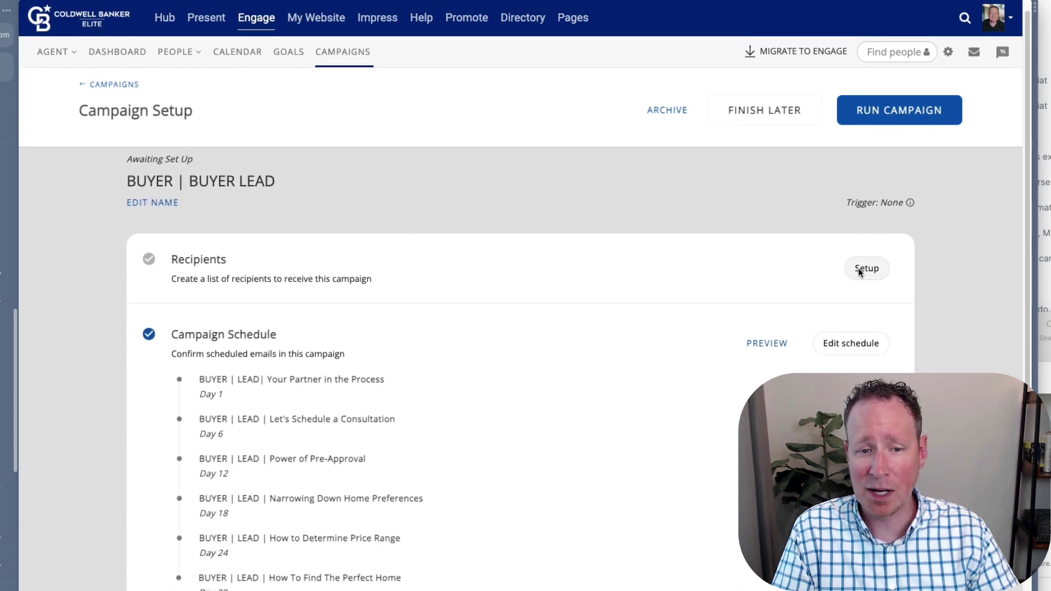
Step: Reopen the campaign's recipient setup and add the first person in the contact list as an individual recipient
click(858, 269)
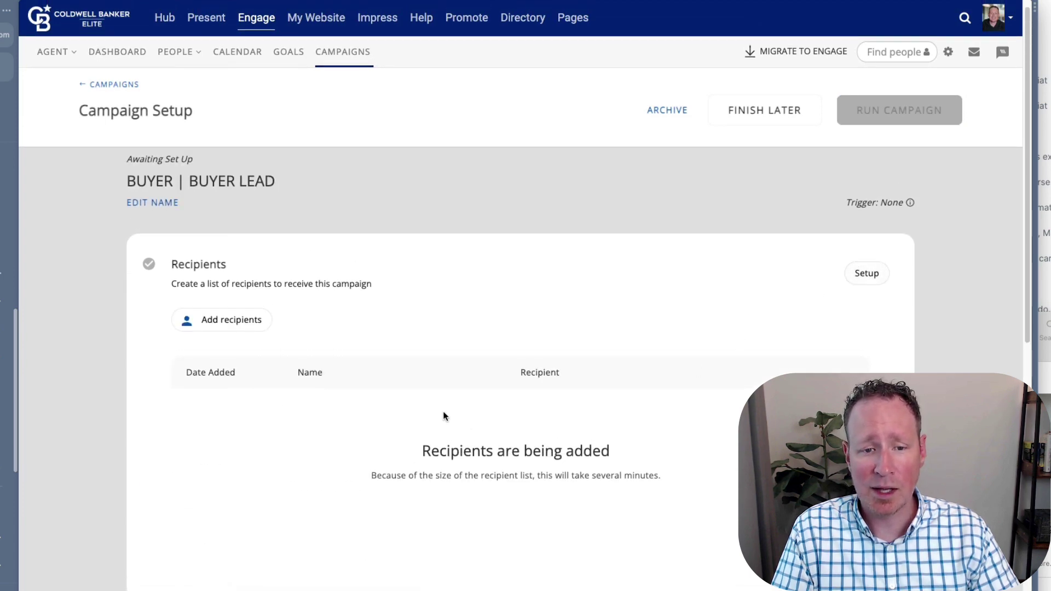
click(255, 322)
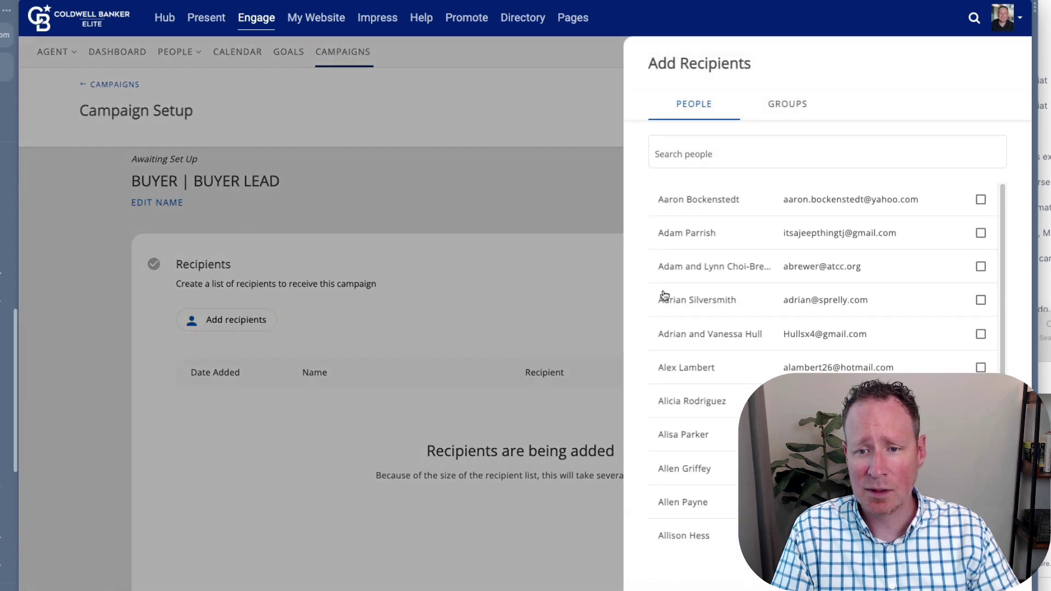
click(980, 200)
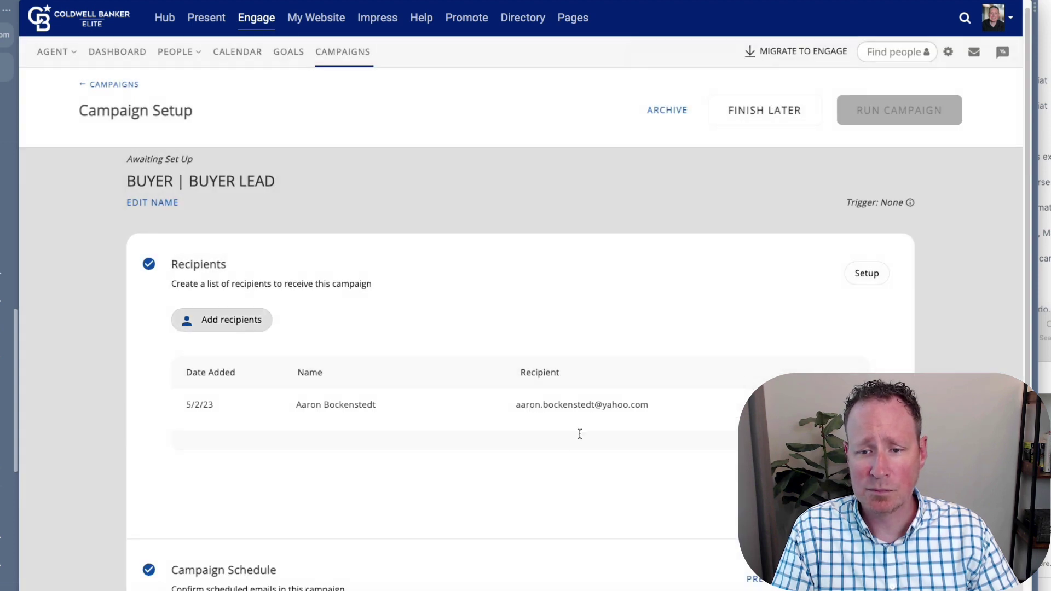
scroll(616, 427, down, 5)
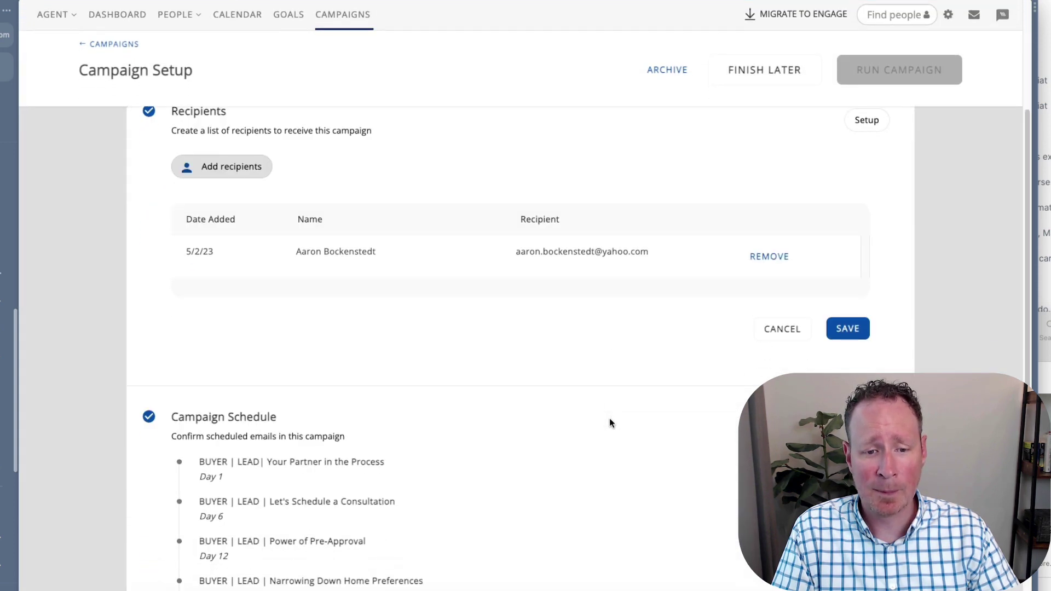
Step: Open the campaign schedule for editing and review the emails and their send days
scroll(609, 422, down, 2)
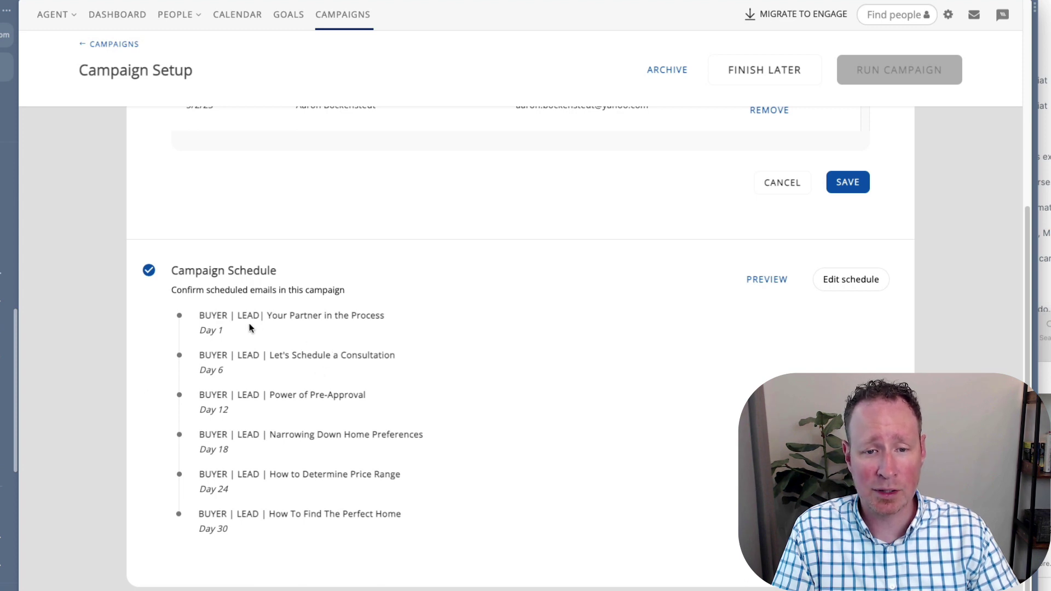
click(829, 277)
scroll(754, 337, down, 1)
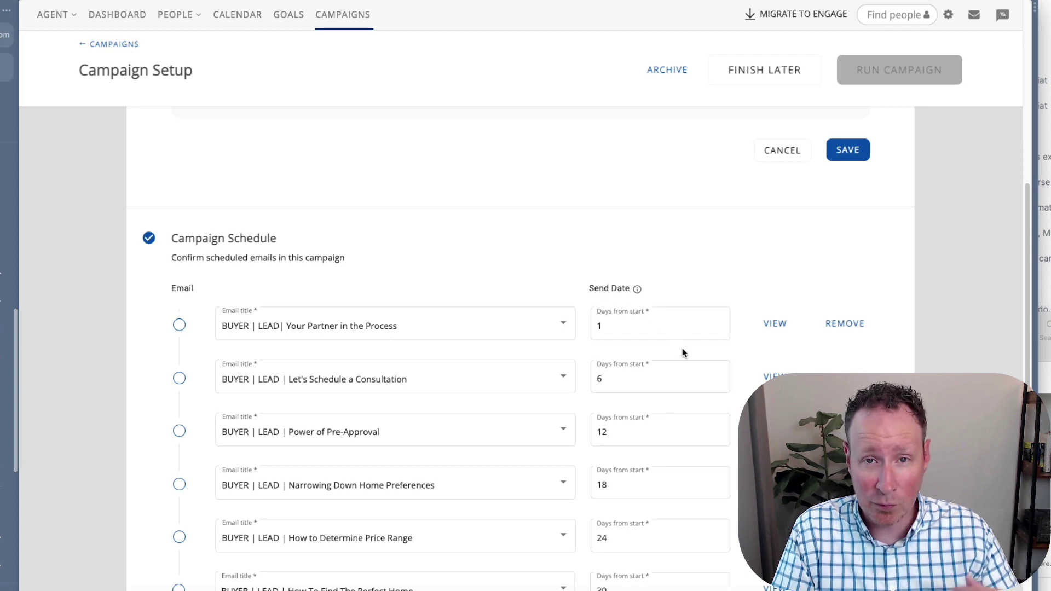
scroll(683, 353, down, 3)
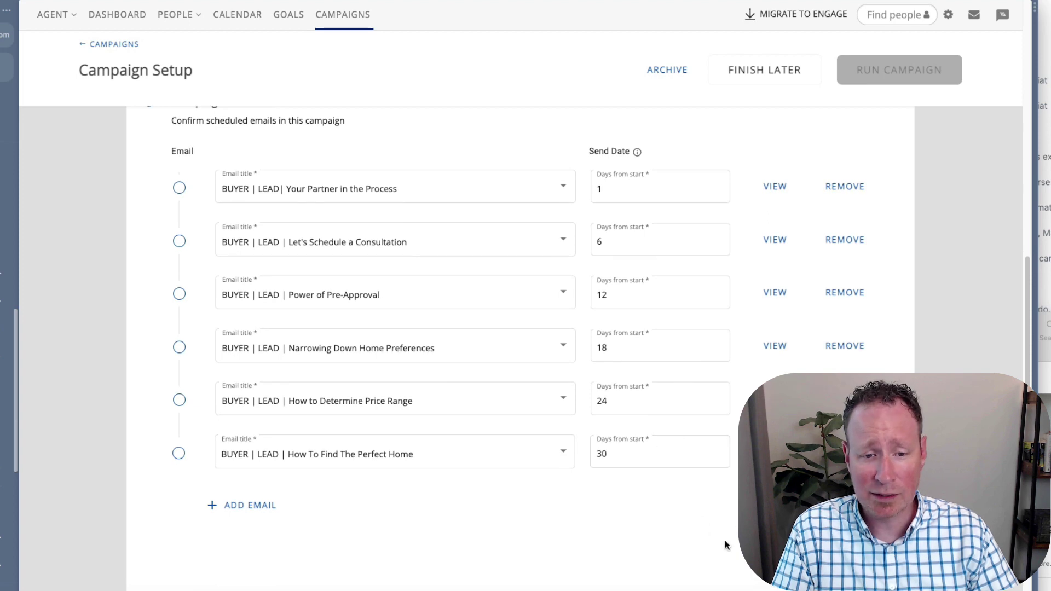
Step: Run the BUYER | BUYER LEAD campaign with its chosen recipient and schedule
scroll(520, 328, up, 8)
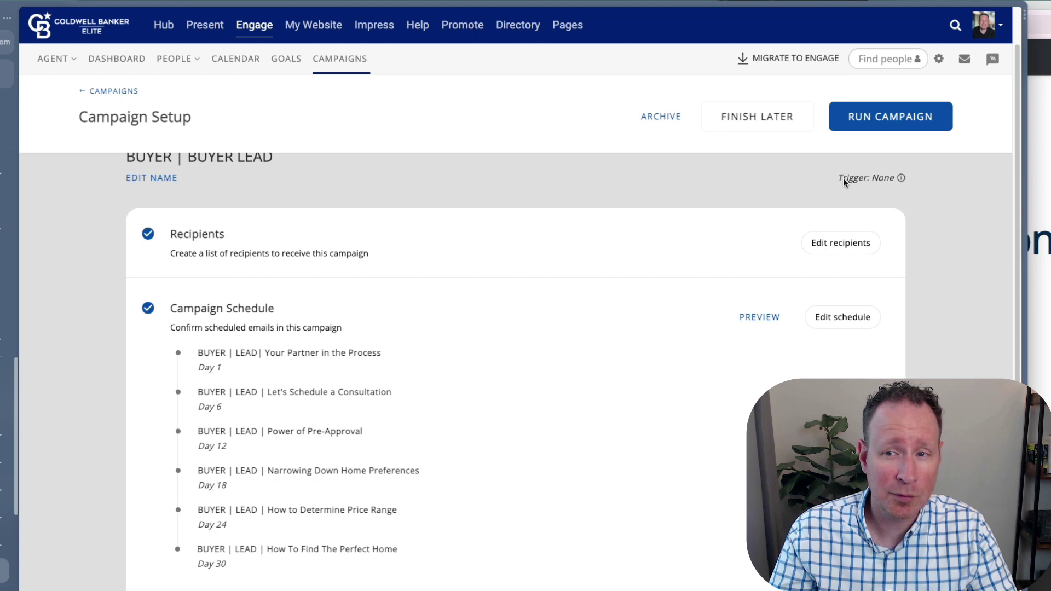
click(886, 122)
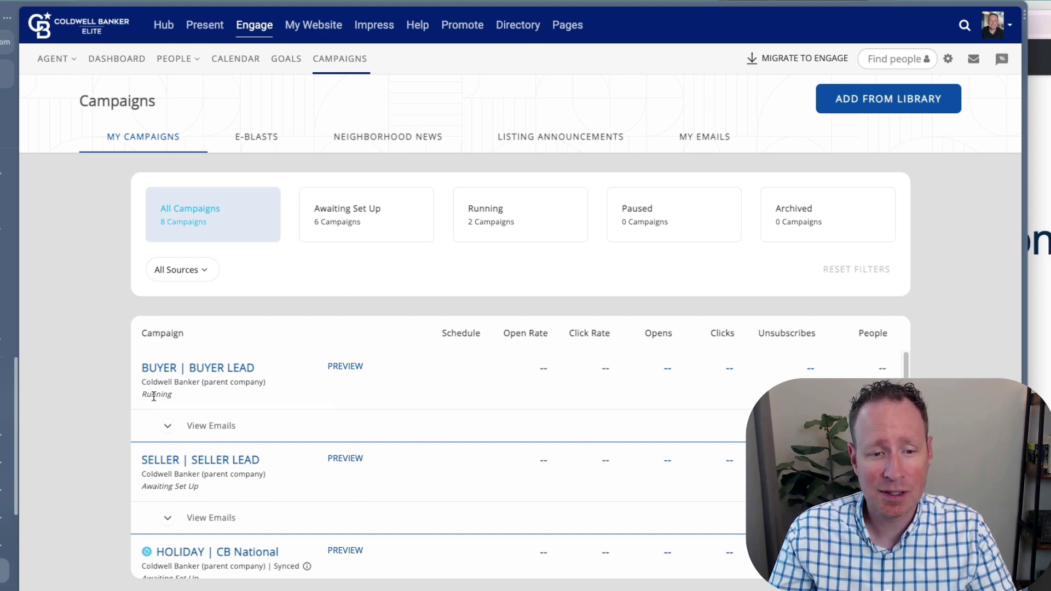
Step: Reopen the Buyer Lead campaign briefly, return to the campaign list and browse the drip campaigns offered in the library
click(207, 368)
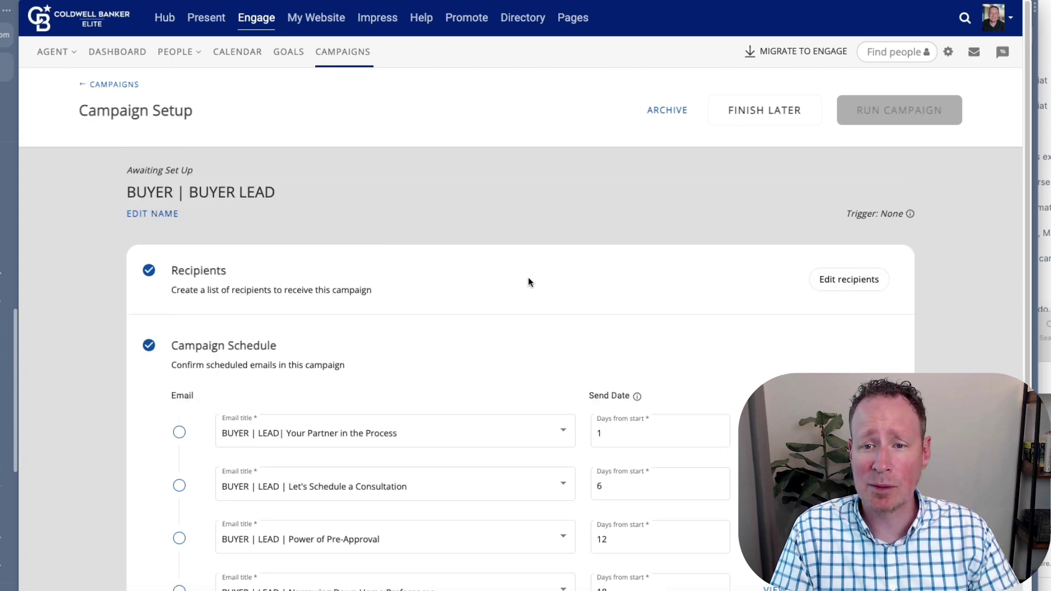
click(102, 84)
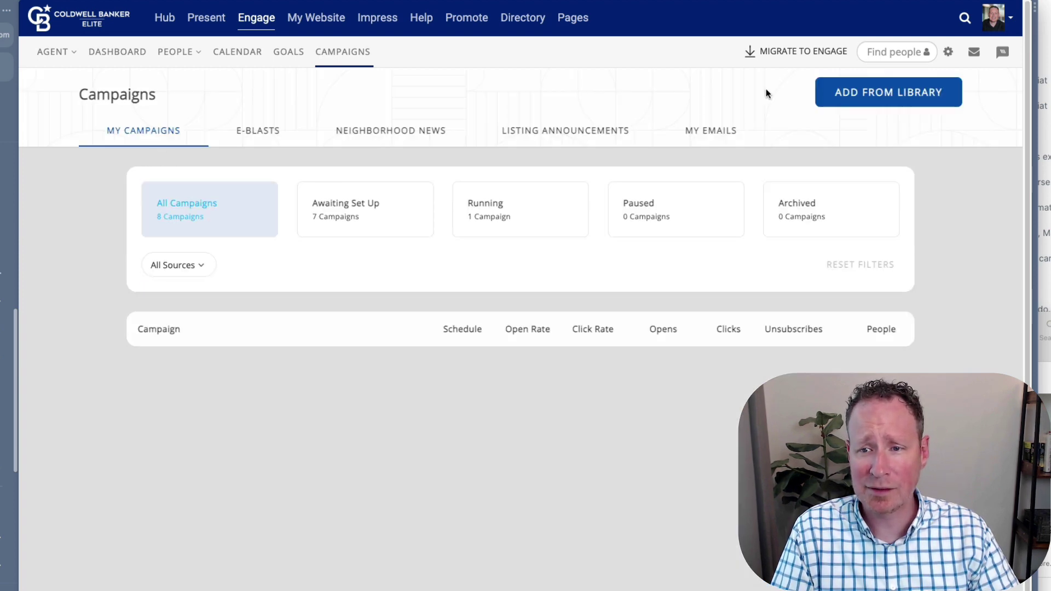
click(873, 93)
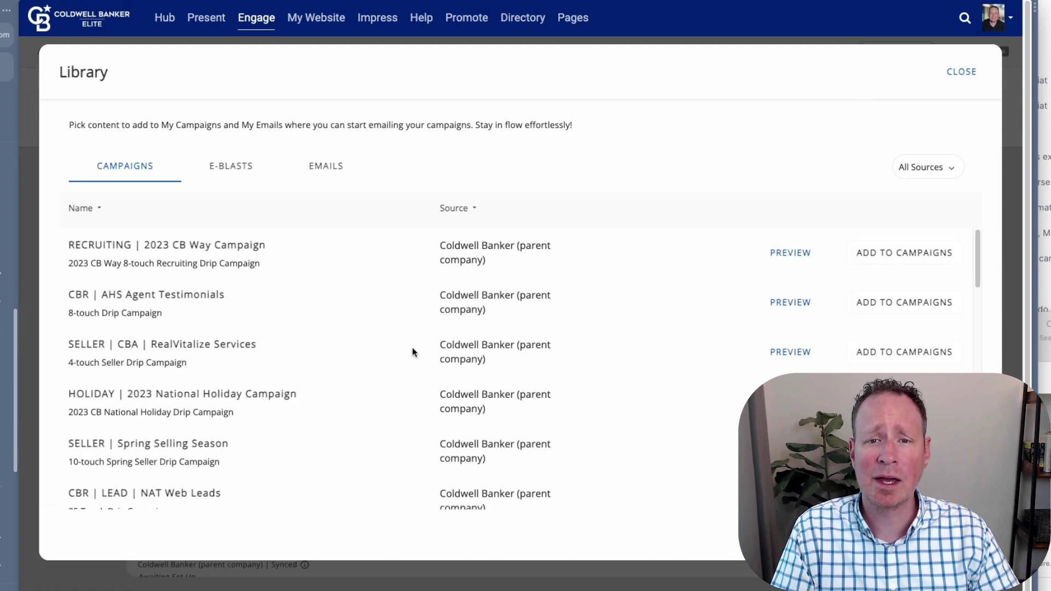
scroll(395, 356, down, 2)
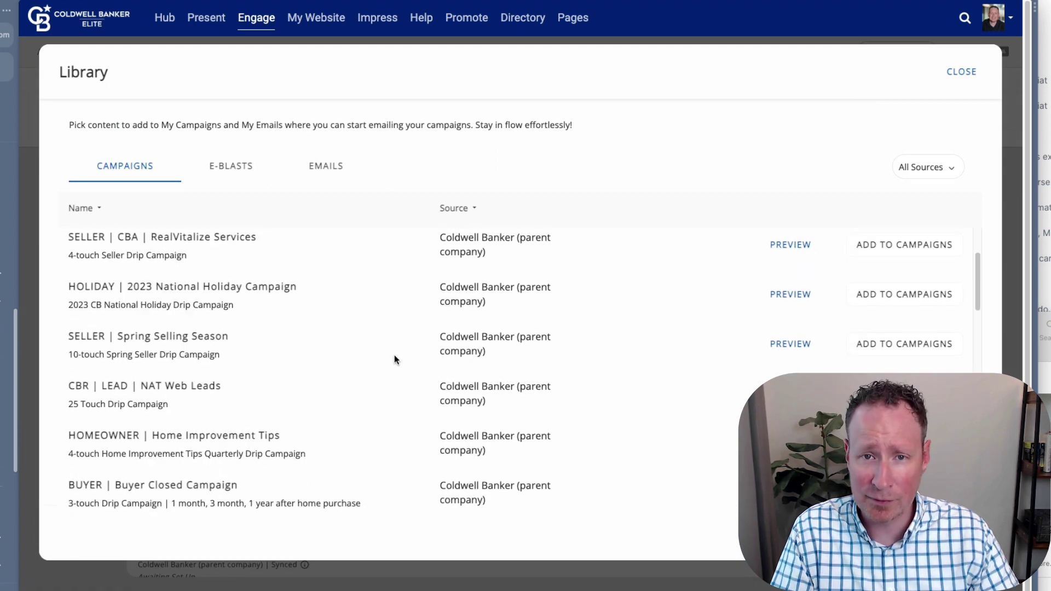